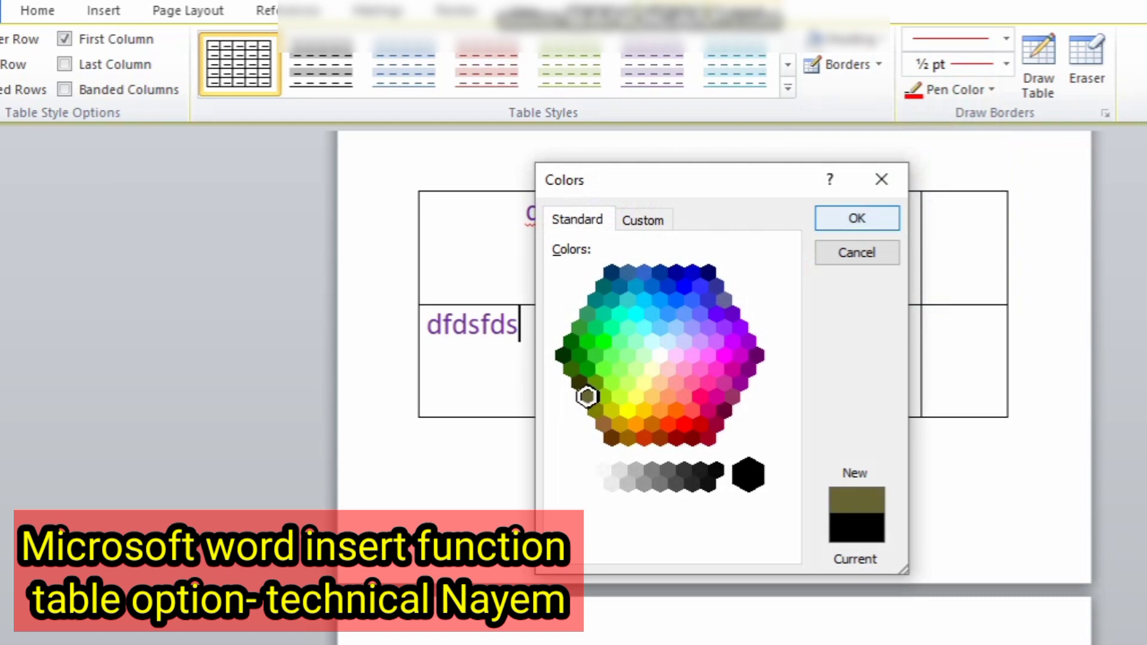
Shade the "dfdsfds" cell dark olive and add a diagonal down border to it
{"action": "left_click", "coordinate": [857, 218]}
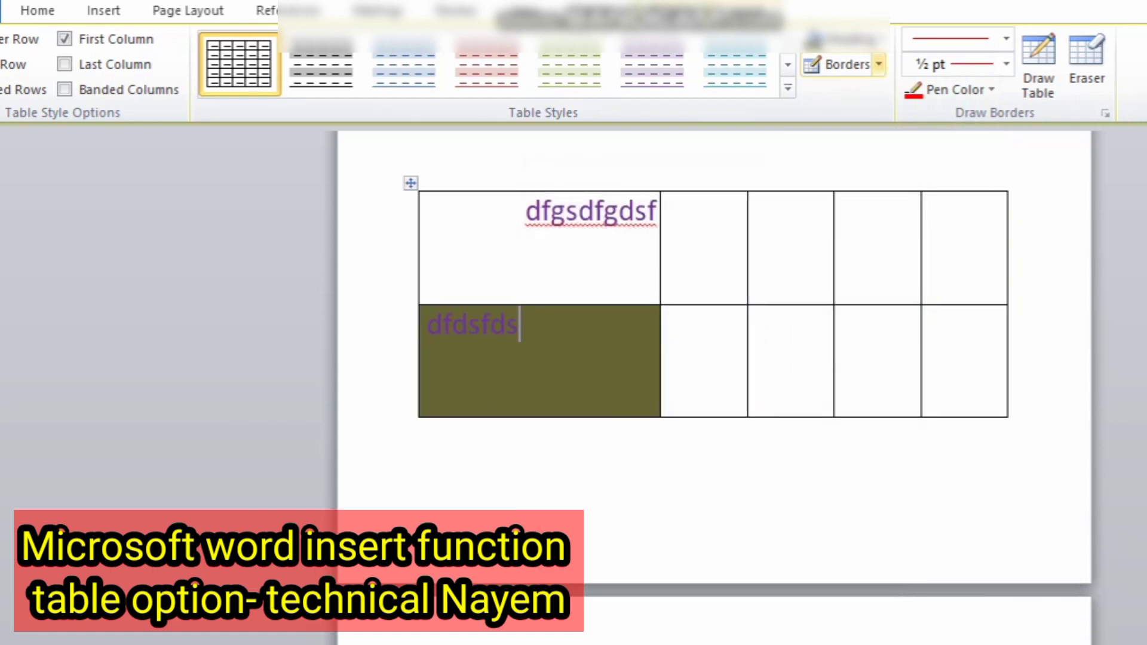
{"action": "left_click", "coordinate": [878, 64]}
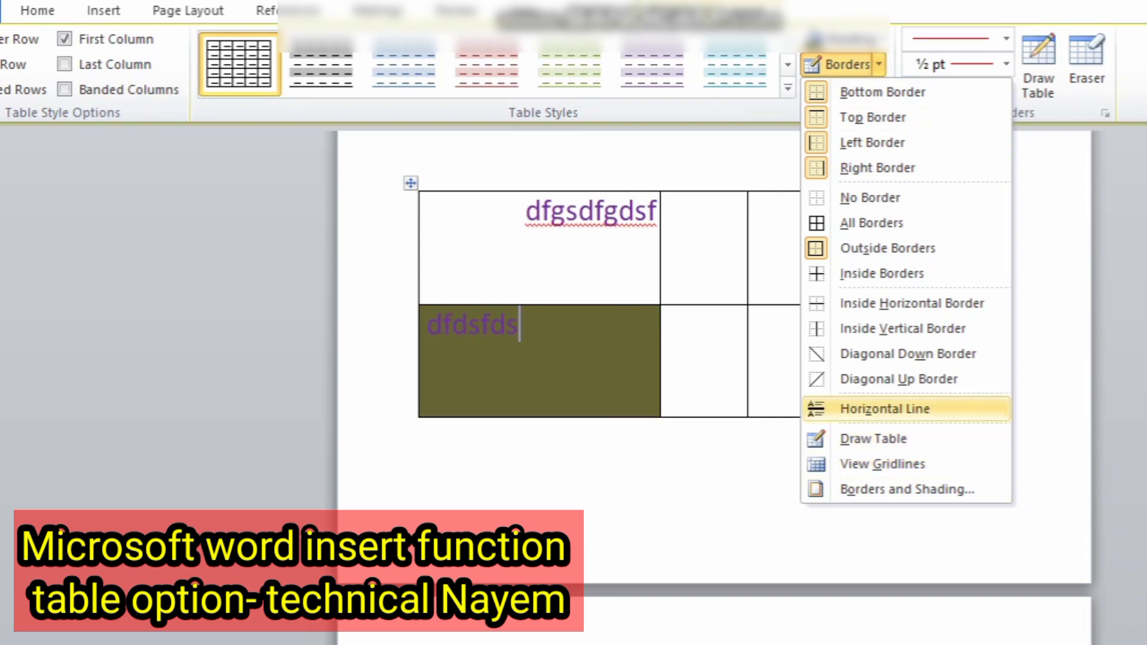
{"action": "left_click", "coordinate": [907, 354]}
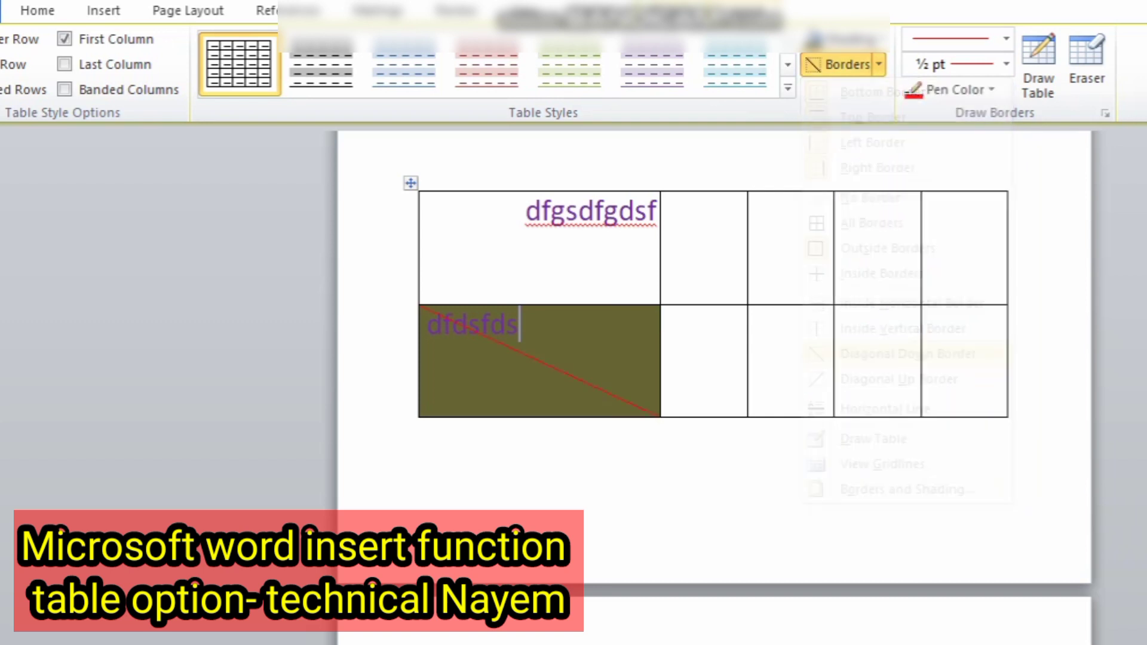
Apply Inside Borders to the cell beside "dfdsfds", enter "dfdfdsfdsfdsf" in it, and apply Inside Horizontal Border
{"action": "left_click_drag", "start_coordinate": [538, 254], "coordinate": [789, 370]}
{"action": "left_click", "coordinate": [704, 361]}
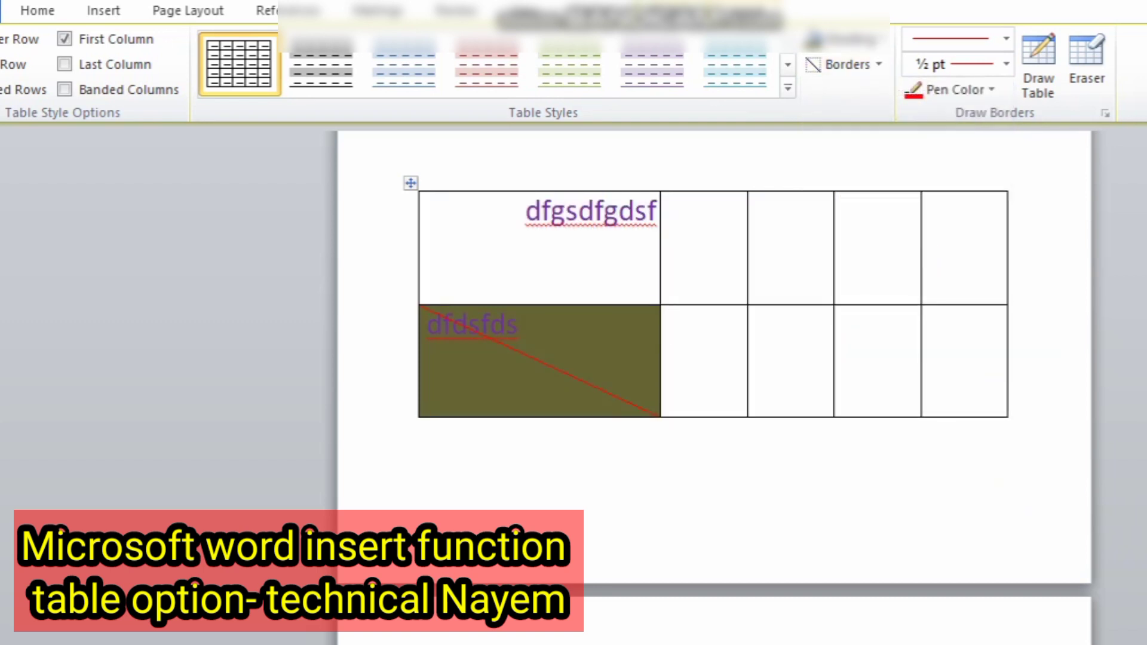
{"action": "left_click", "coordinate": [878, 64]}
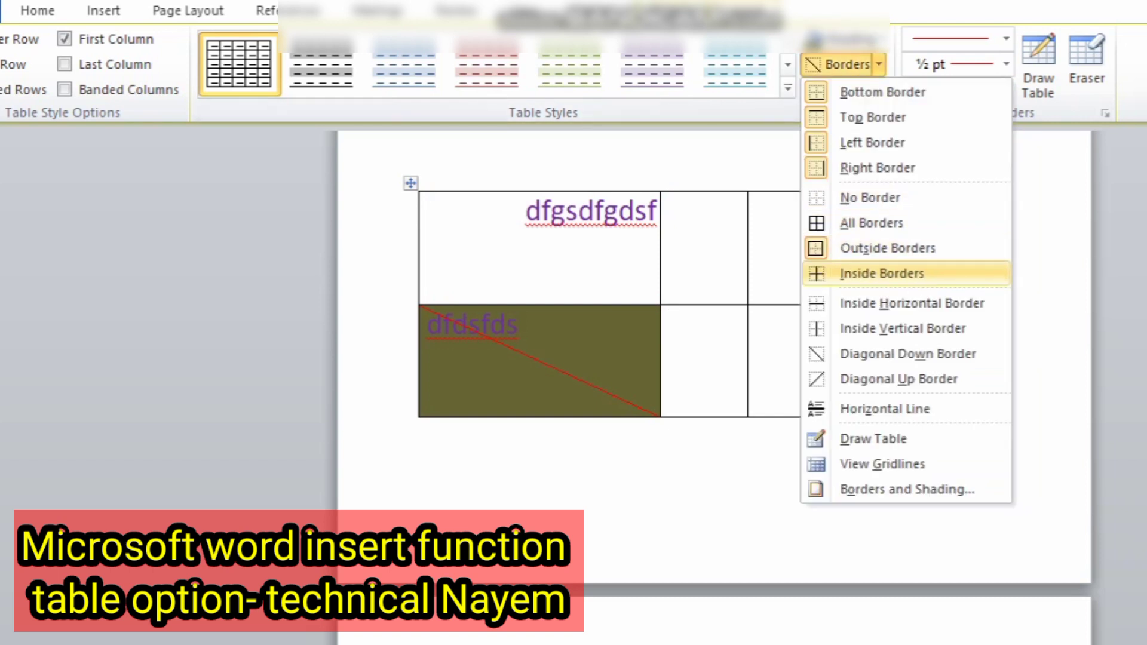
{"action": "left_click", "coordinate": [881, 273]}
{"action": "type", "text": "dfdfdsfdsfdsf"}
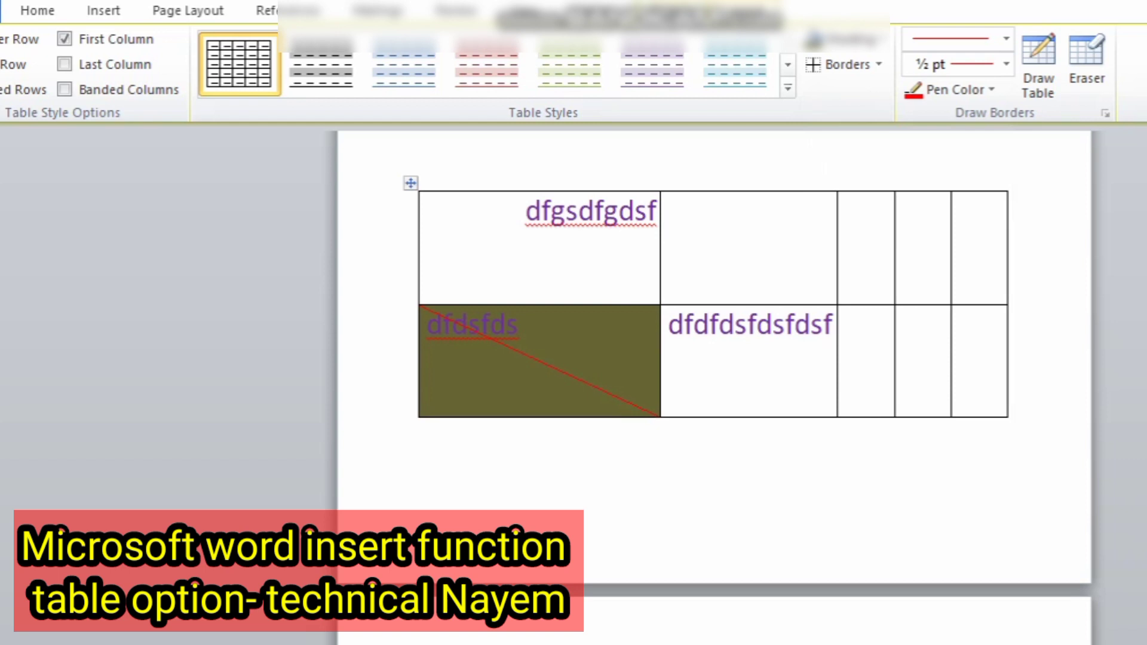
{"action": "left_click", "coordinate": [878, 64]}
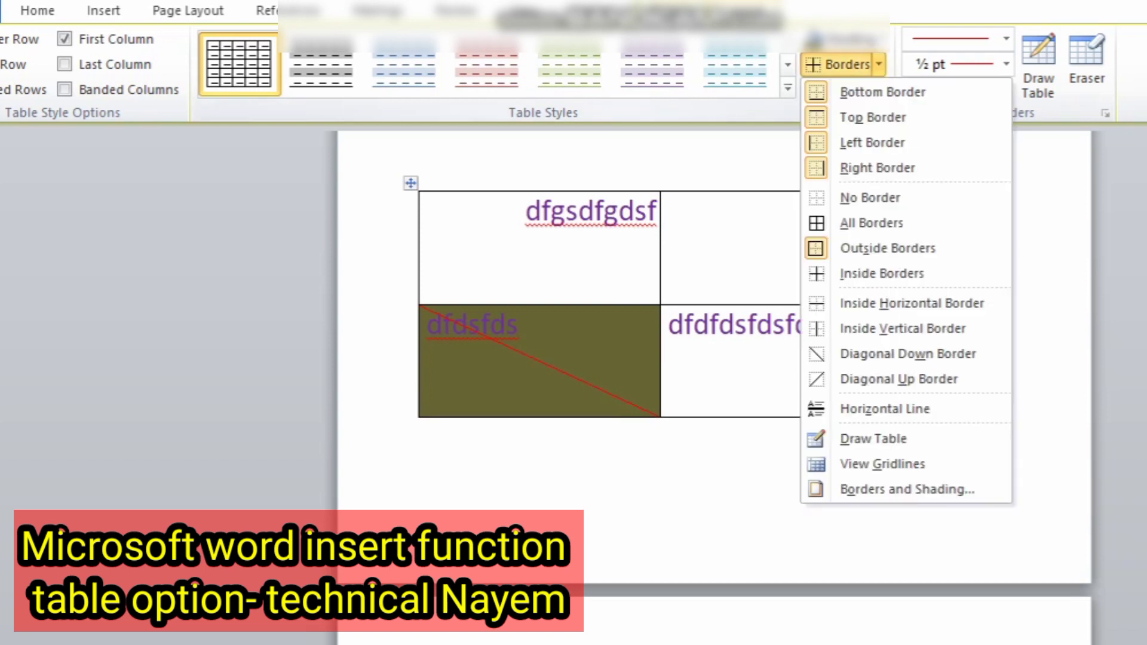
{"action": "left_click", "coordinate": [912, 303]}
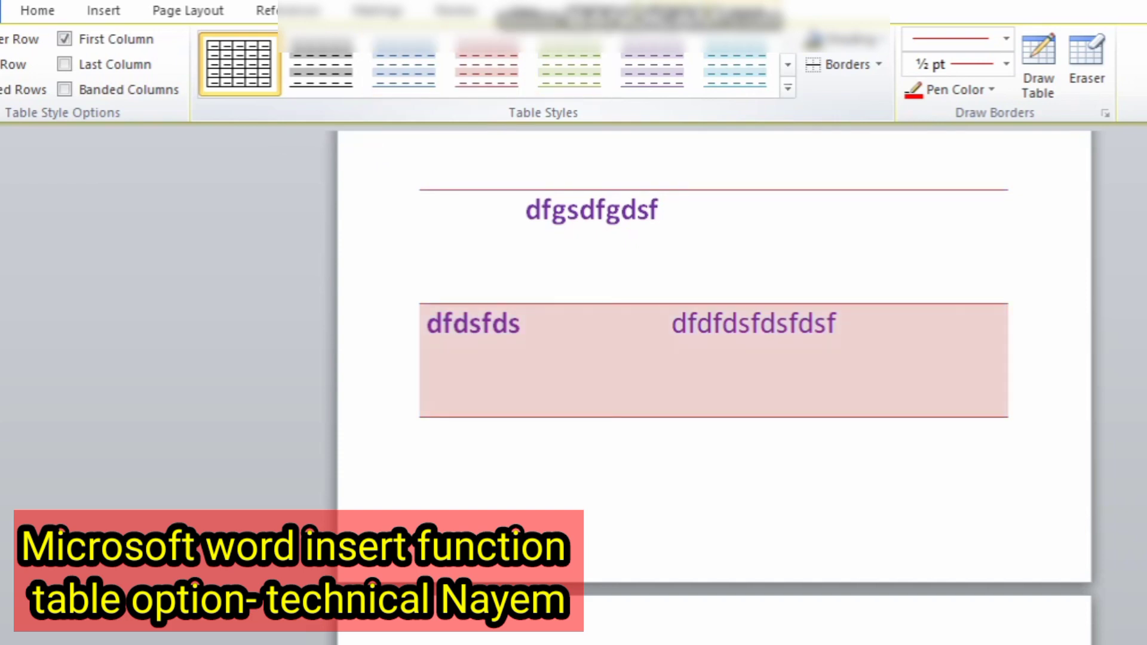
Apply the built-in orange table style with a black header row to the table
{"action": "left_click", "coordinate": [788, 88]}
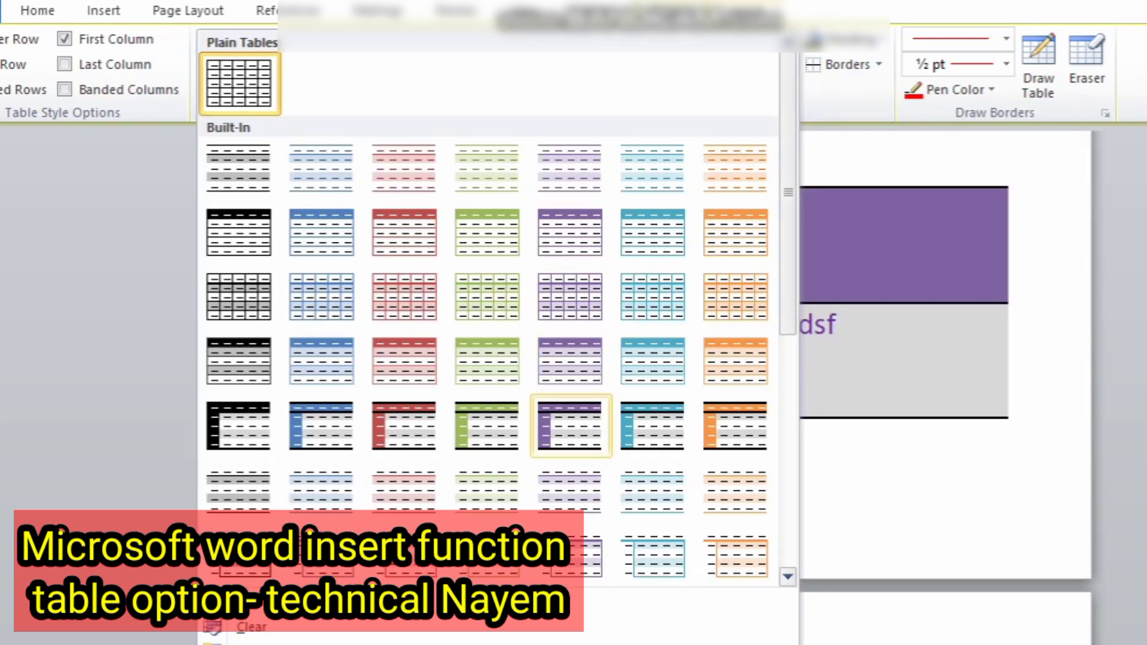
{"action": "scroll", "coordinate": [571, 425], "scroll_direction": "down", "scroll_amount": 5}
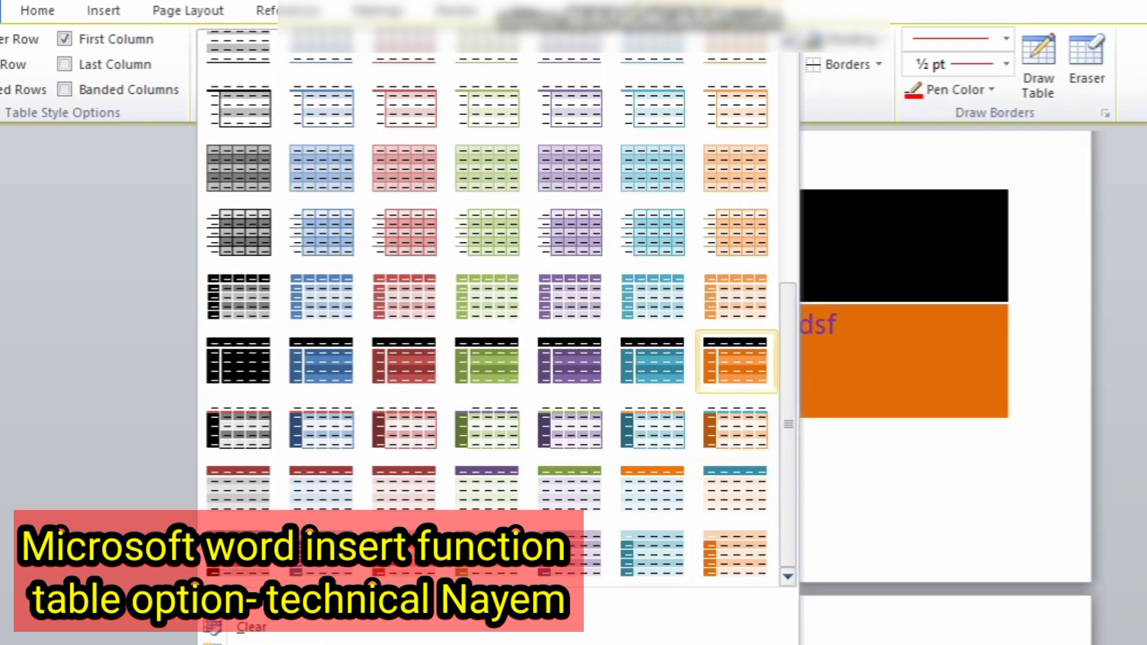
{"action": "left_click", "coordinate": [735, 361]}
{"action": "scroll", "coordinate": [714, 383], "scroll_direction": "up", "scroll_amount": 4}
{"action": "scroll", "coordinate": [714, 382], "scroll_direction": "down", "scroll_amount": 6}
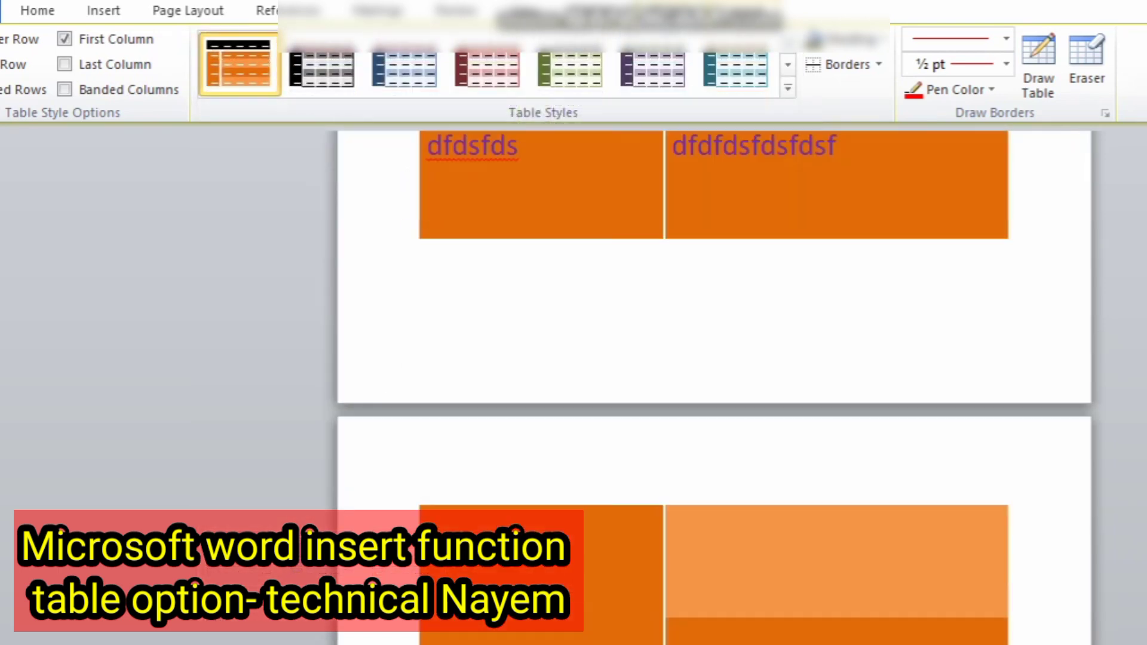
{"action": "scroll", "coordinate": [714, 382], "scroll_direction": "down", "scroll_amount": 4}
{"action": "scroll", "coordinate": [713, 382], "scroll_direction": "up", "scroll_amount": 3}
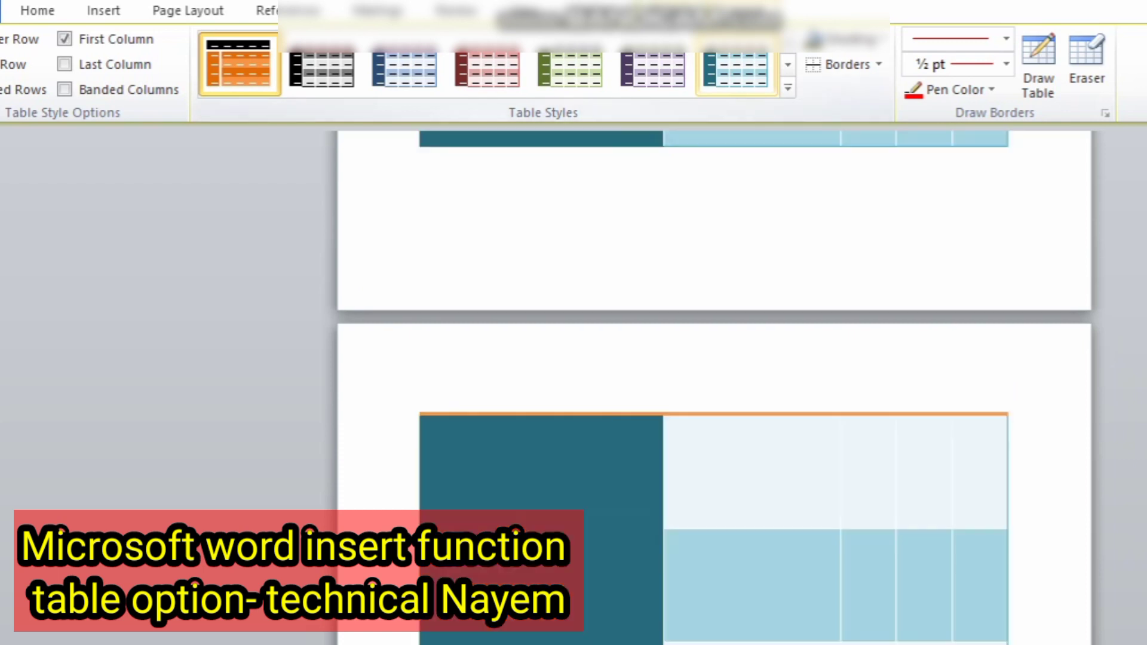
Preview the other coloured styles on the table and apply the purple one with a dark first column
{"action": "scroll", "coordinate": [714, 382], "scroll_direction": "up", "scroll_amount": 5}
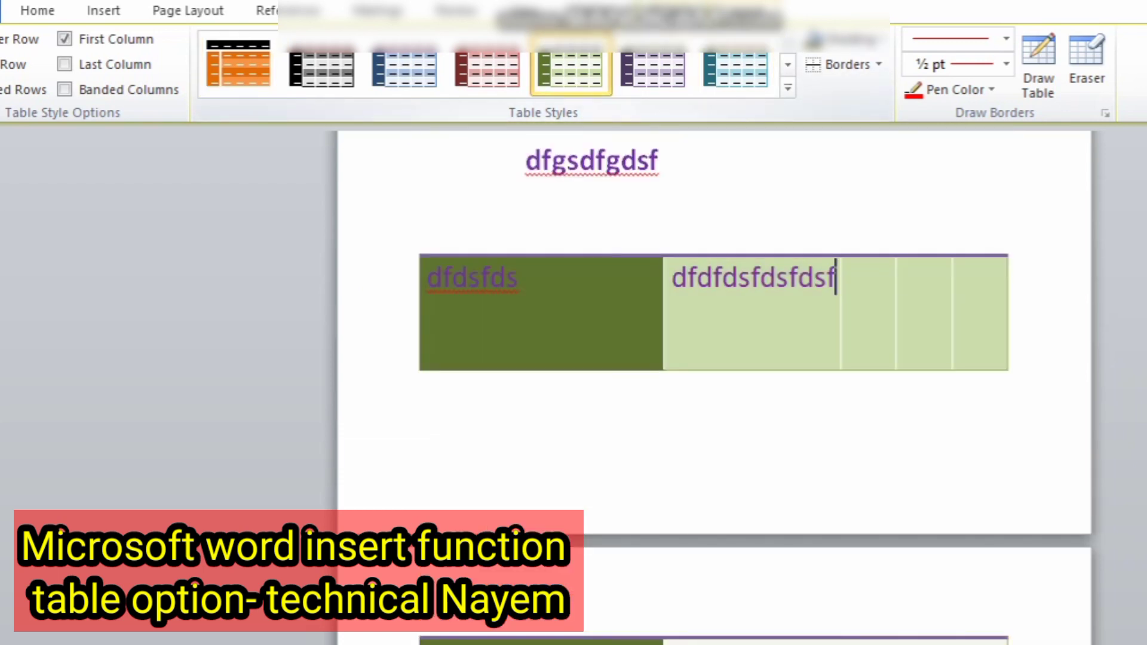
{"action": "scroll", "coordinate": [713, 383], "scroll_direction": "down", "scroll_amount": 1}
{"action": "scroll", "coordinate": [714, 382], "scroll_direction": "up", "scroll_amount": 1}
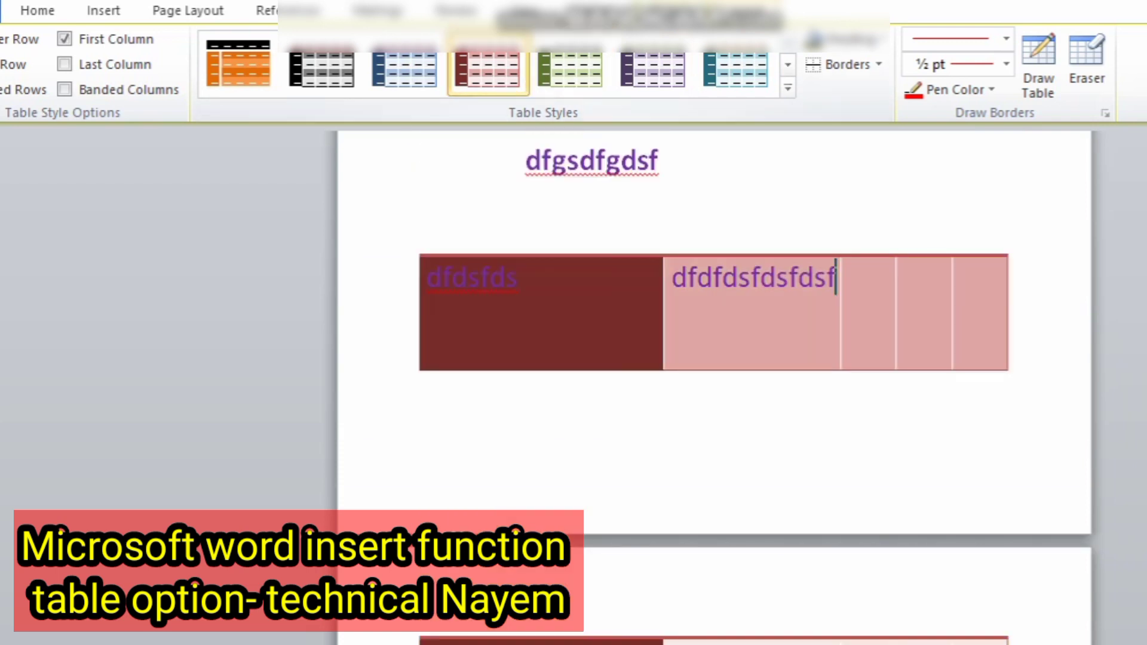
{"action": "scroll", "coordinate": [714, 382], "scroll_direction": "down", "scroll_amount": 6}
{"action": "scroll", "coordinate": [714, 382], "scroll_direction": "up", "scroll_amount": 4}
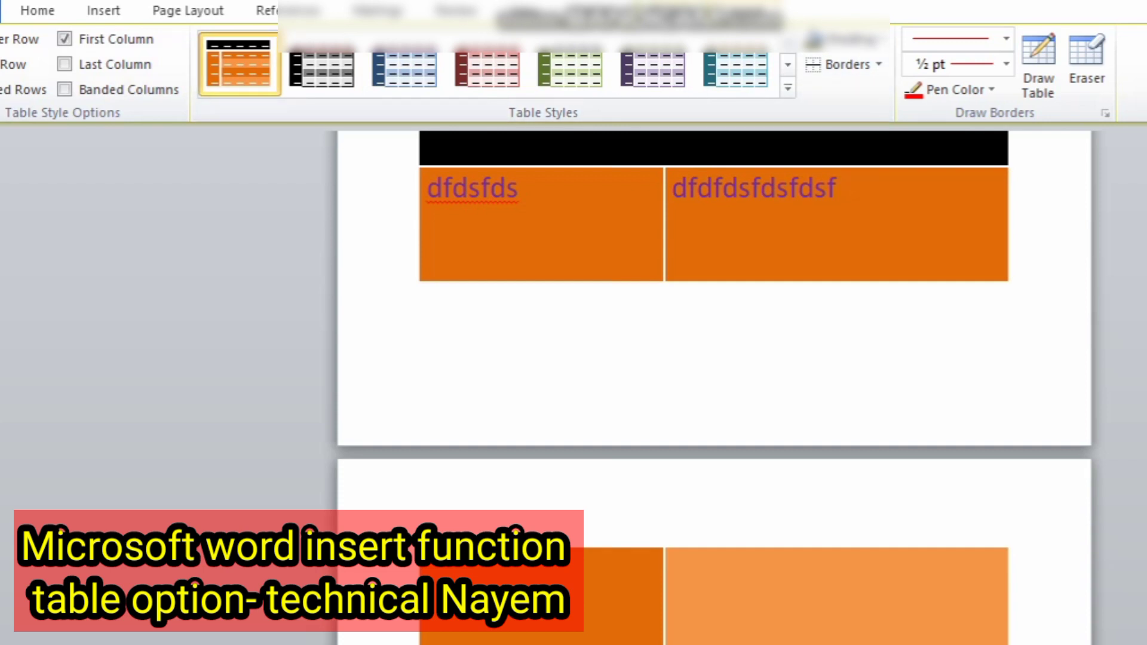
{"action": "scroll", "coordinate": [713, 316], "scroll_direction": "up", "scroll_amount": 3}
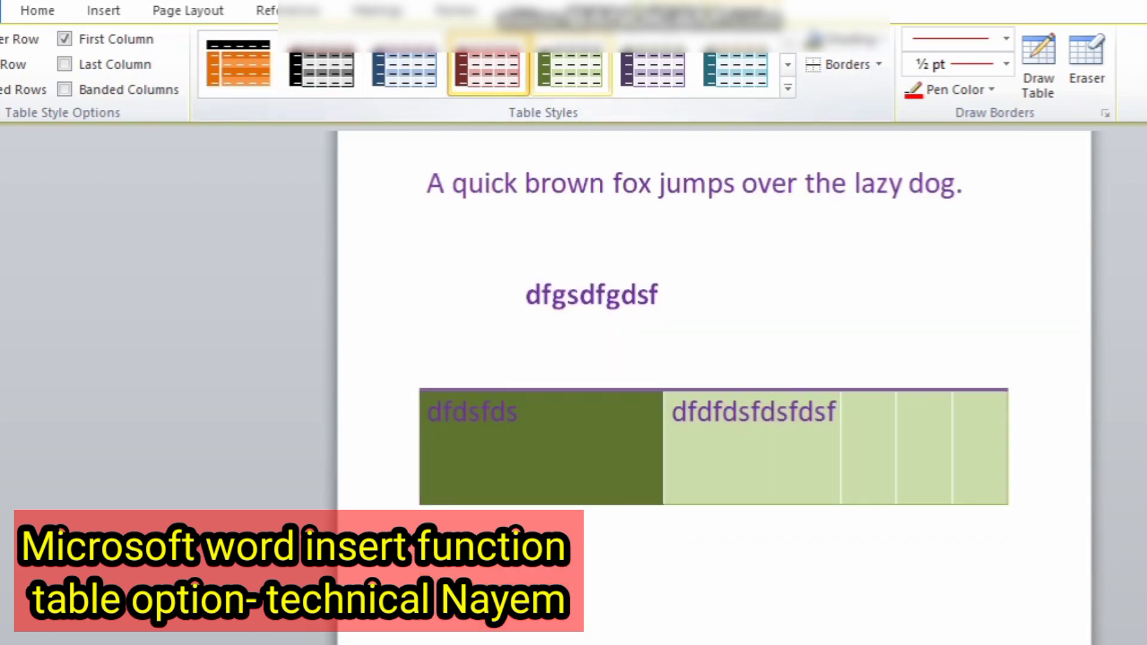
{"action": "left_click", "coordinate": [653, 69]}
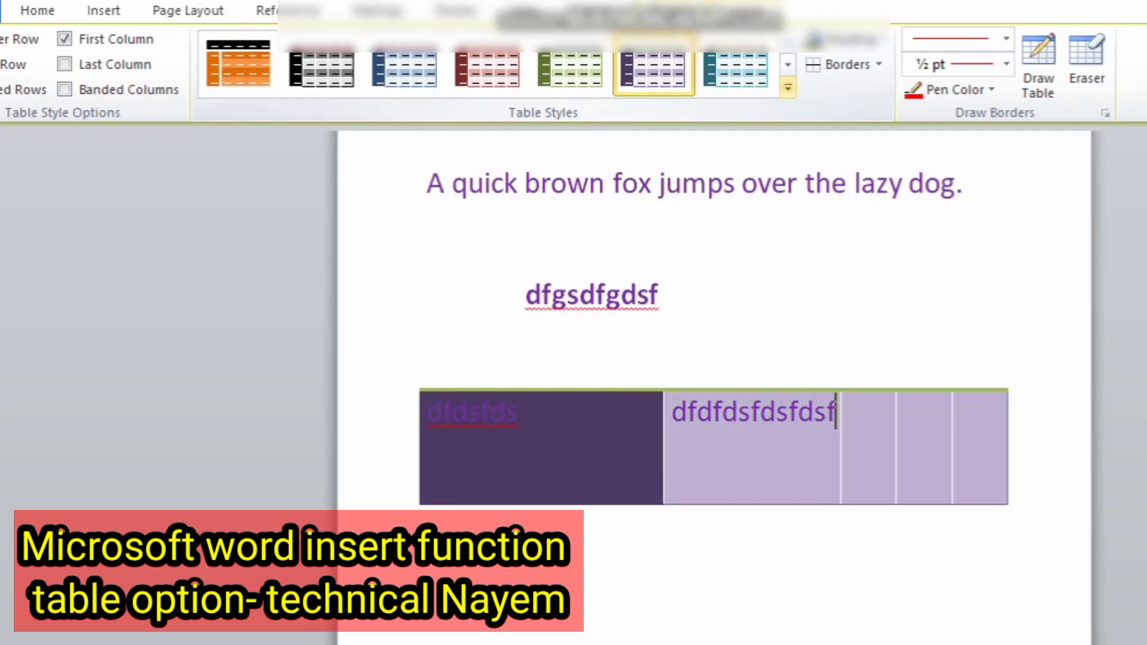
Clear the table style from the table containing "dfdfdsfdsfdsf"
{"action": "left_click", "coordinate": [788, 88]}
{"action": "scroll", "coordinate": [487, 322], "scroll_direction": "down", "scroll_amount": 2}
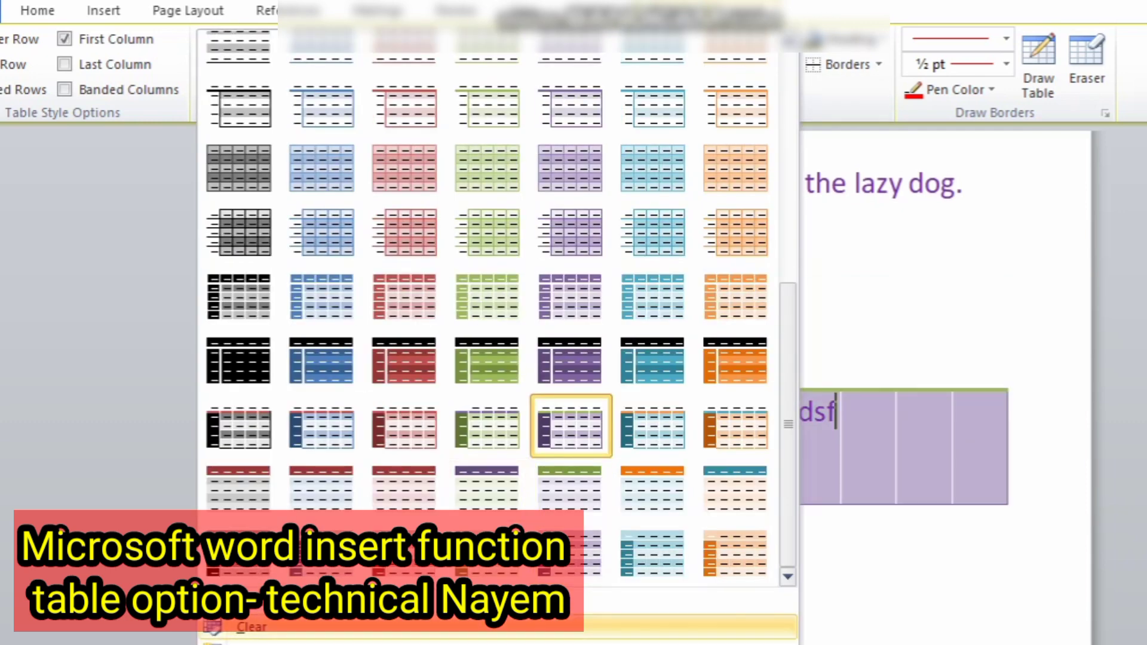
{"action": "left_click", "coordinate": [252, 627]}
{"action": "scroll", "coordinate": [714, 382], "scroll_direction": "down", "scroll_amount": 4}
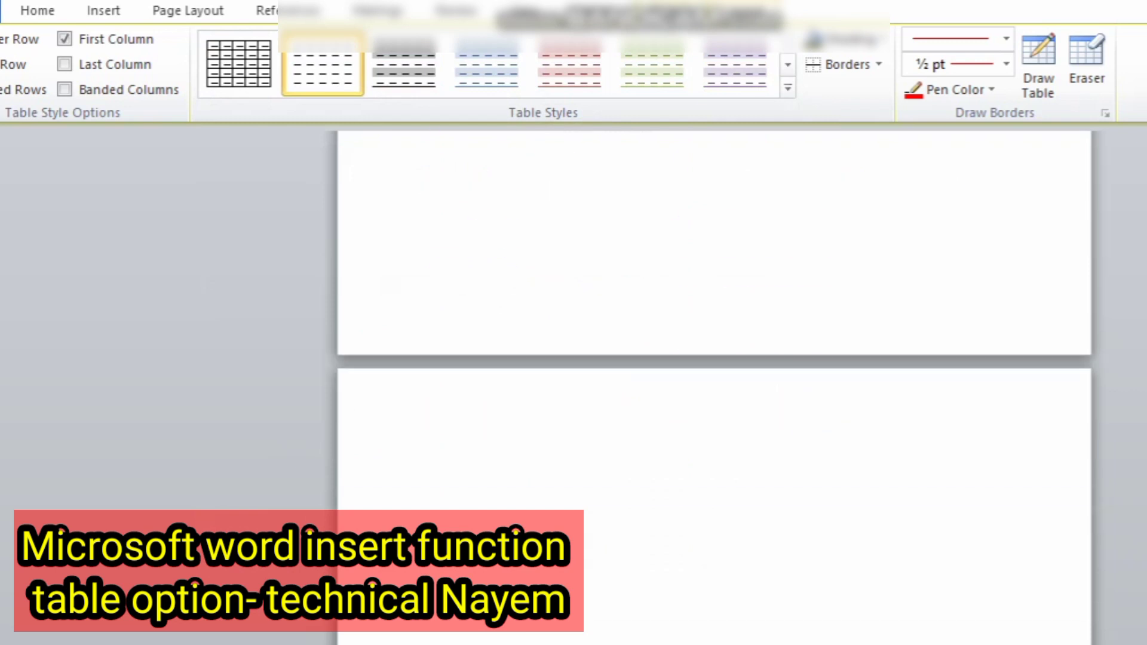
Clear the table style from the ten-column table that surrounds the small nested grid
{"action": "scroll", "coordinate": [714, 383], "scroll_direction": "up", "scroll_amount": 8}
{"action": "scroll", "coordinate": [714, 382], "scroll_direction": "down", "scroll_amount": 5}
{"action": "scroll", "coordinate": [714, 382], "scroll_direction": "up", "scroll_amount": 10}
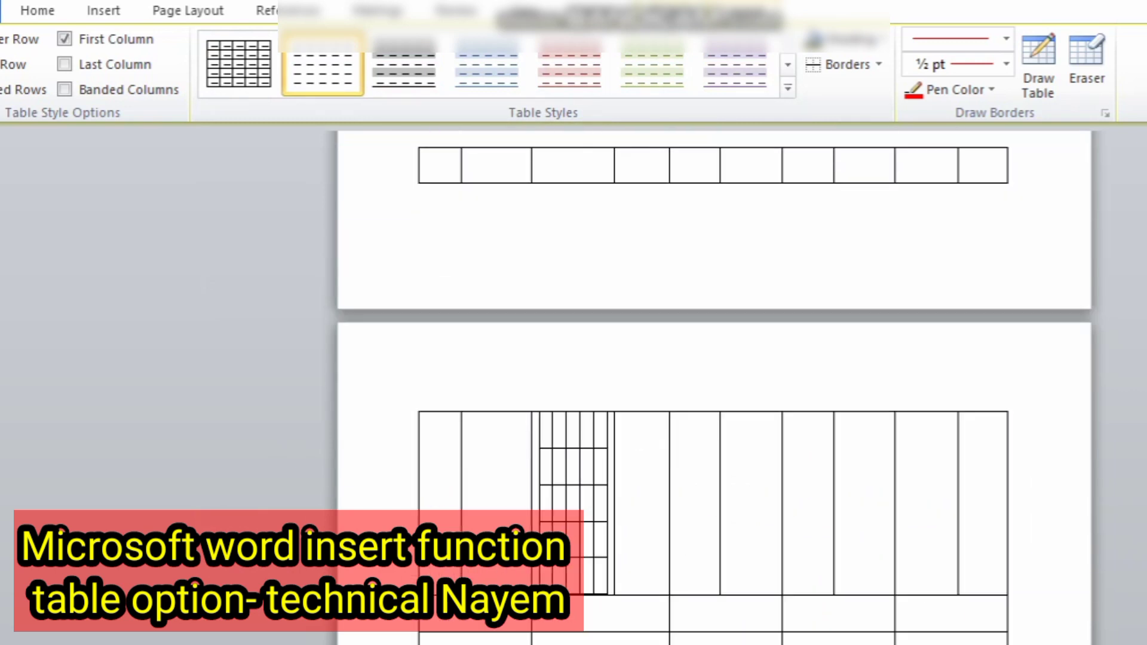
{"action": "left_click", "coordinate": [788, 88]}
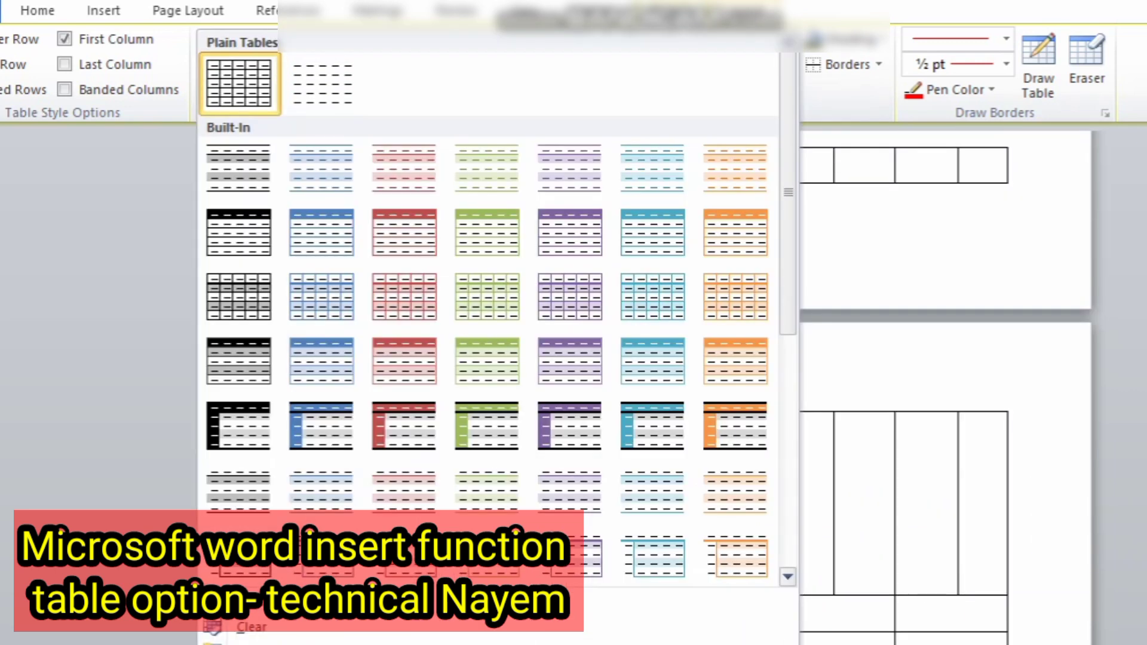
{"action": "left_click", "coordinate": [252, 627]}
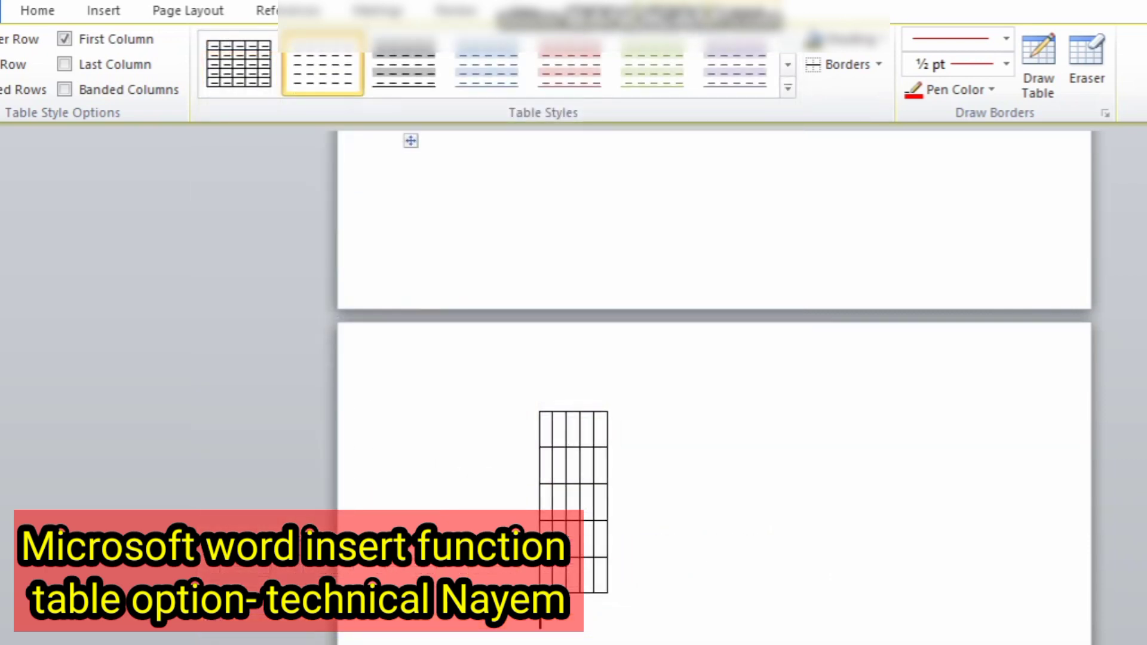
{"action": "left_click", "coordinate": [530, 404]}
{"action": "left_click", "coordinate": [788, 88]}
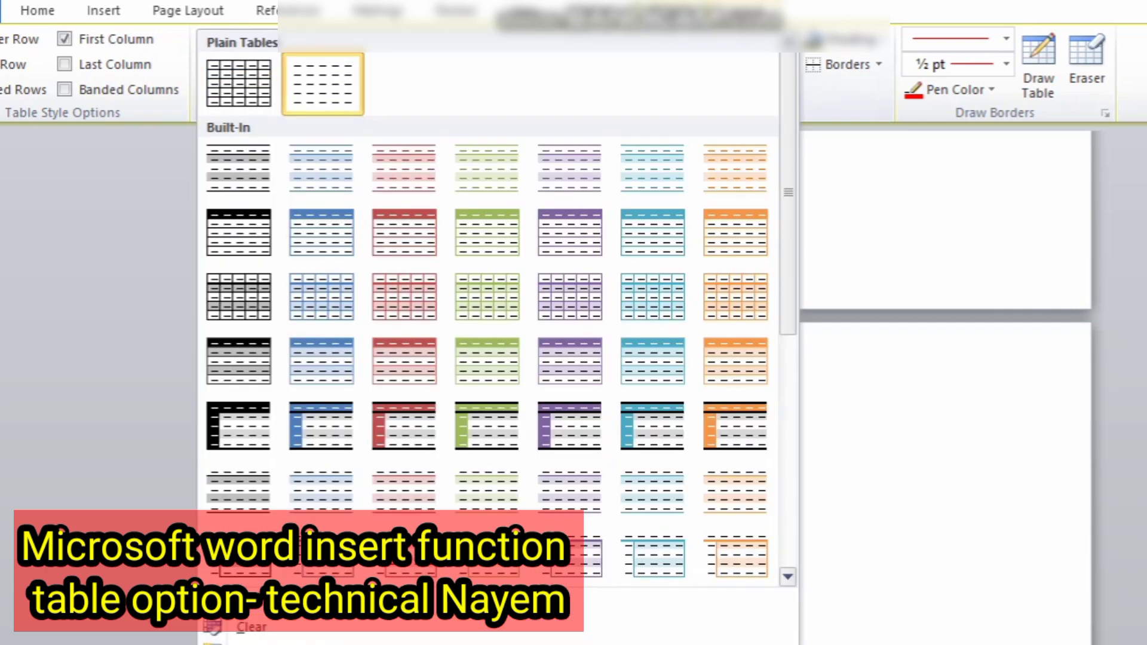
{"action": "left_click", "coordinate": [252, 627]}
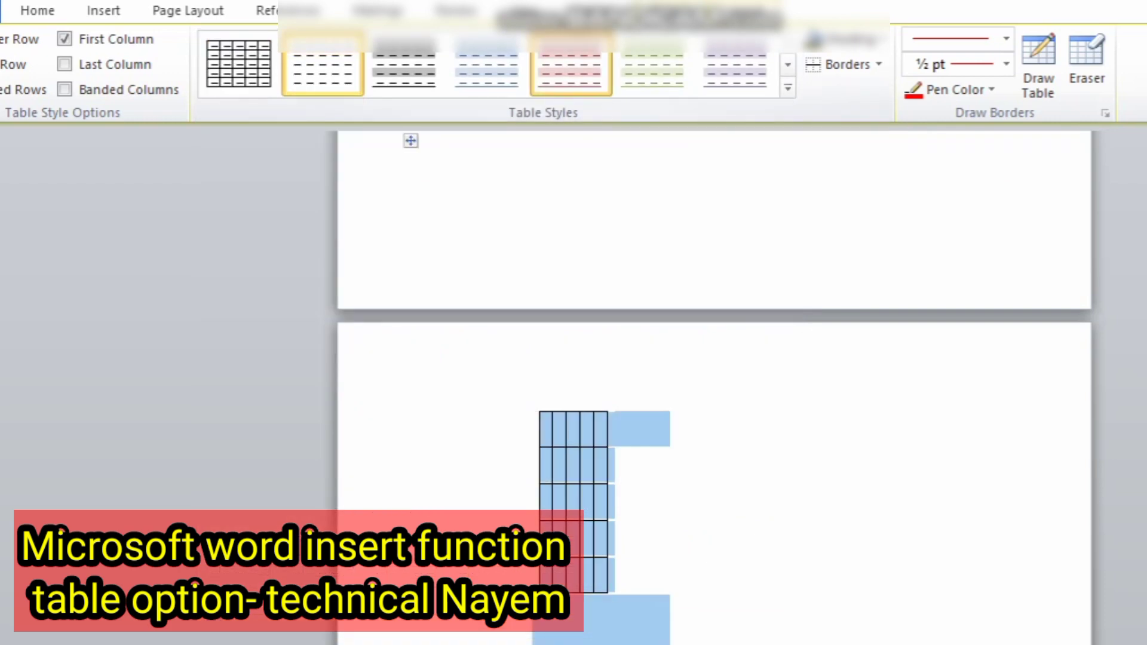
{"action": "left_click", "coordinate": [788, 88]}
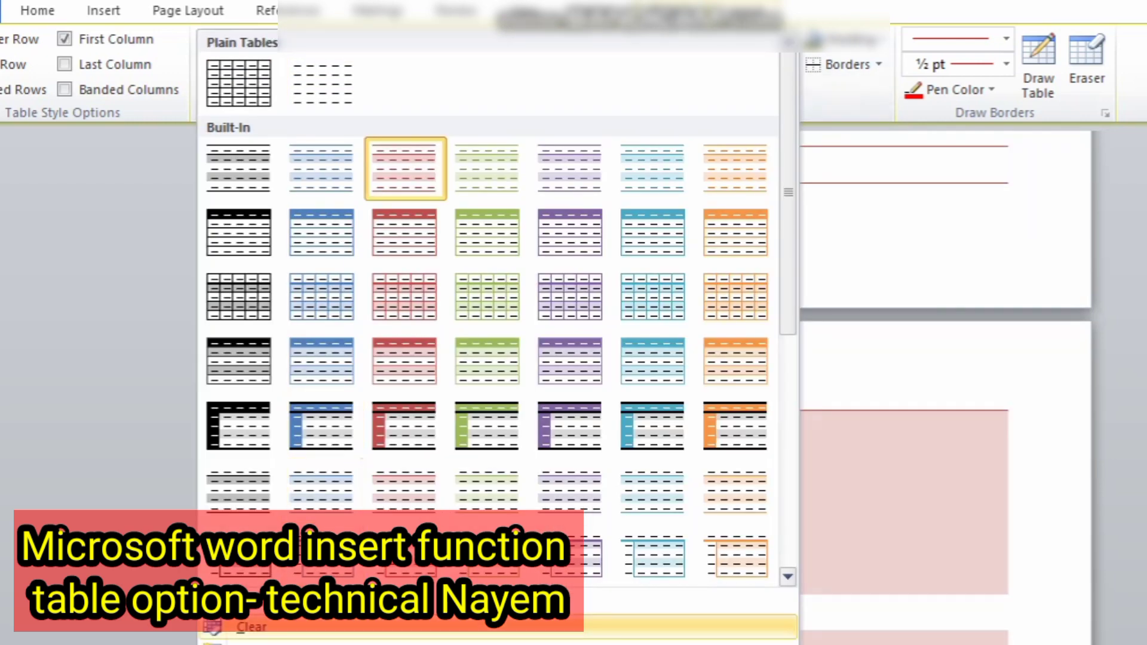
{"action": "left_click", "coordinate": [252, 628]}
{"action": "scroll", "coordinate": [713, 382], "scroll_direction": "up", "scroll_amount": 9}
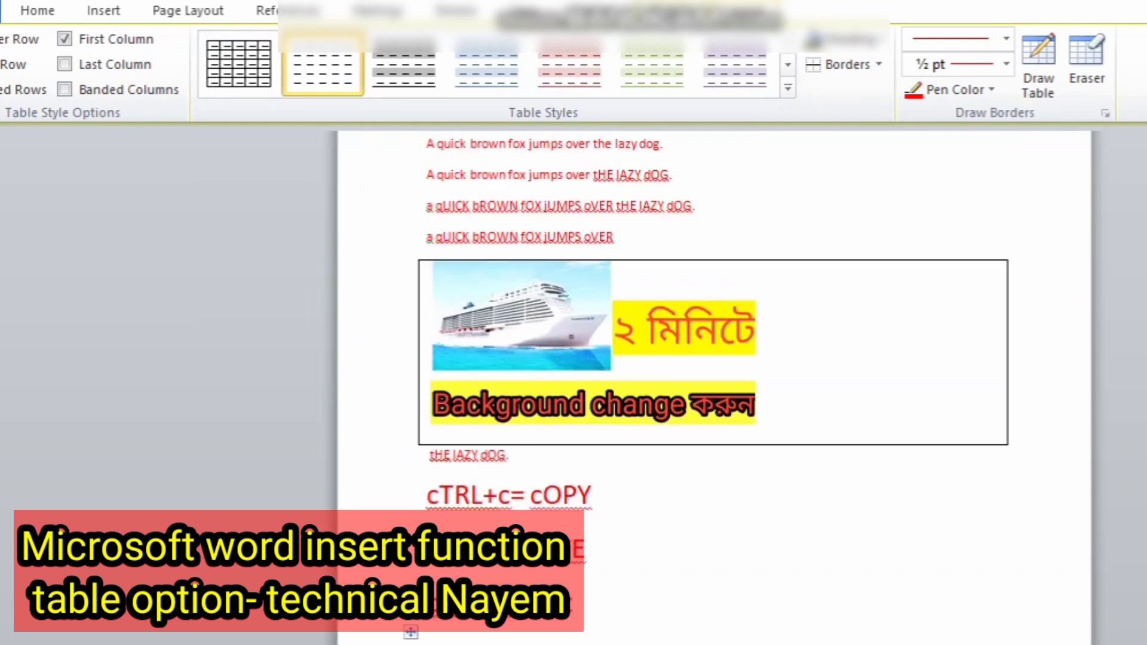
Insert a one-row, three-column table below the "cTRL+x= Cut" line
{"action": "left_click", "coordinate": [574, 606]}
{"action": "scroll", "coordinate": [574, 418], "scroll_direction": "down", "scroll_amount": 6}
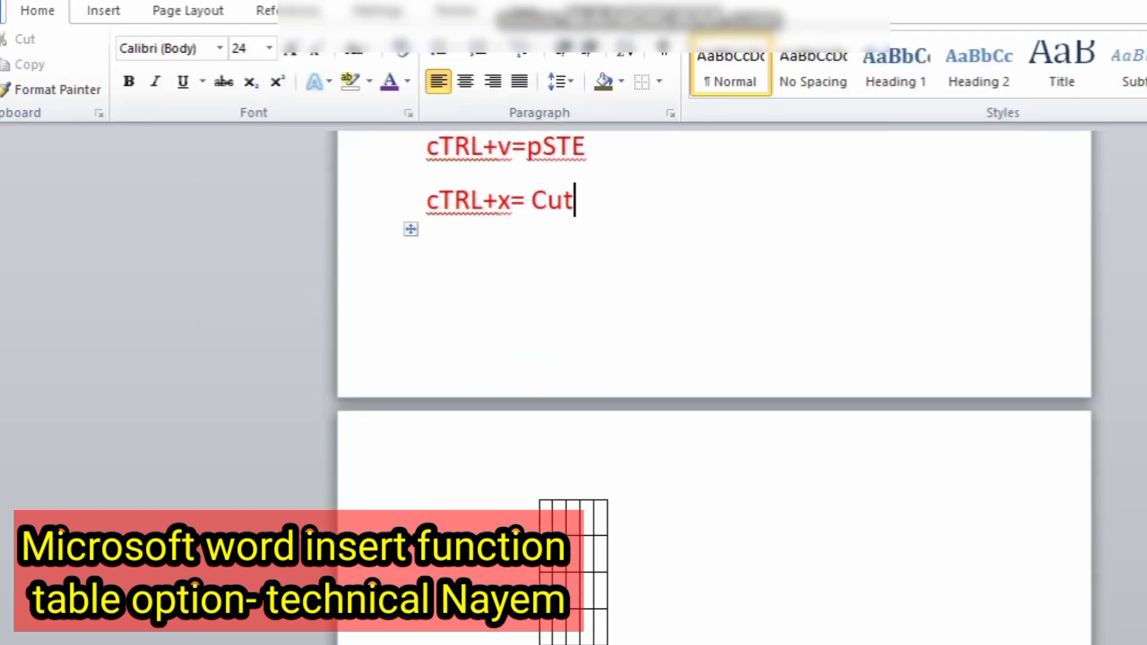
{"action": "scroll", "coordinate": [713, 382], "scroll_direction": "down", "scroll_amount": 4}
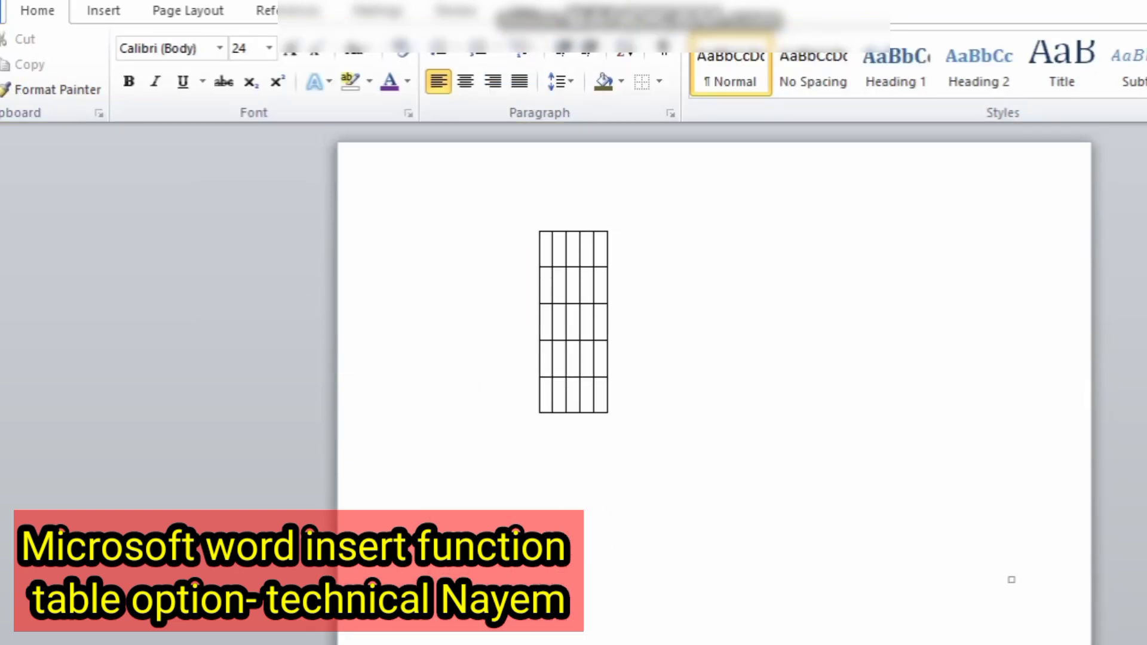
{"action": "left_click", "coordinate": [103, 10]}
{"action": "left_click", "coordinate": [120, 66]}
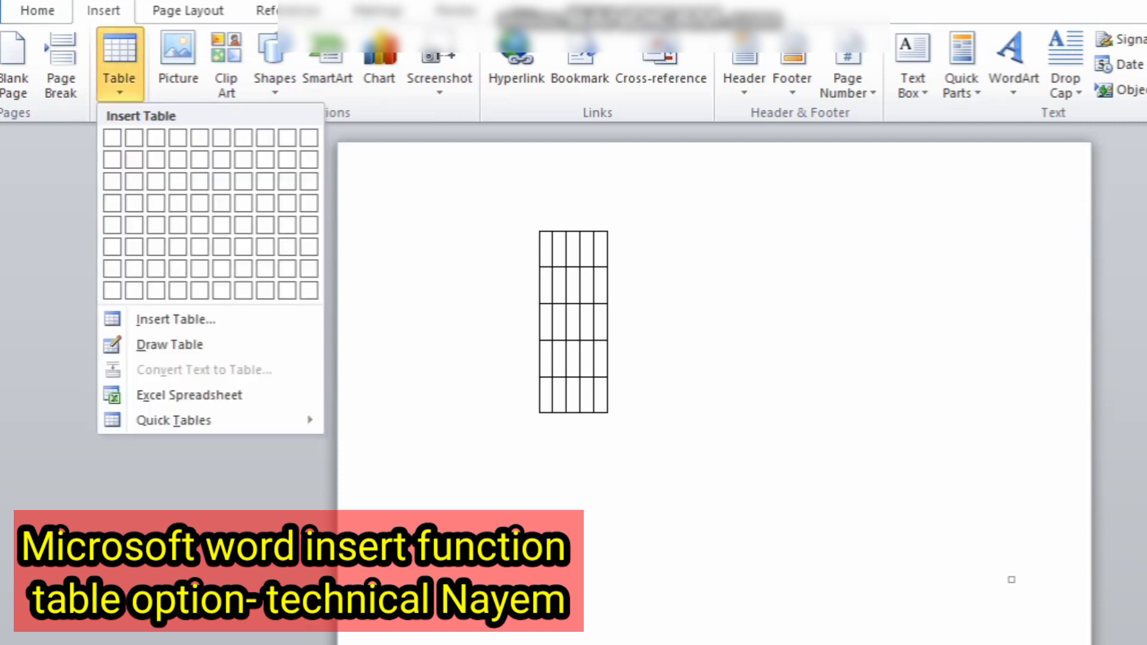
{"action": "left_click", "coordinate": [156, 138]}
{"action": "scroll", "coordinate": [714, 299], "scroll_direction": "up", "scroll_amount": 2}
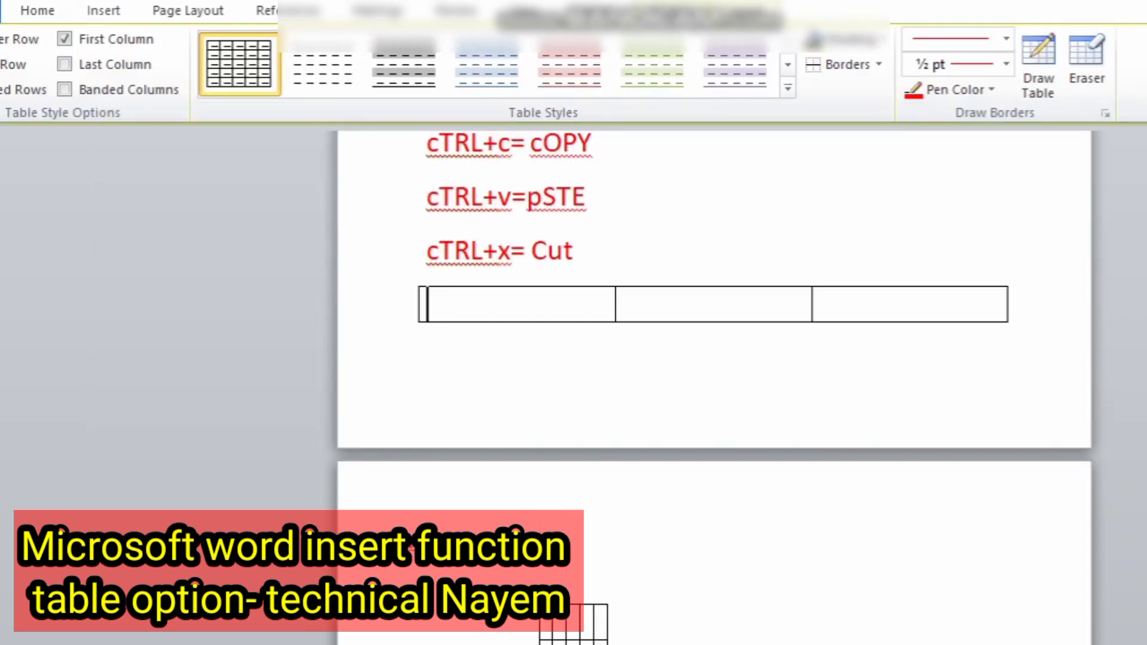
Insert a nested four-column table in the first cell of the new three-column table
{"action": "left_click", "coordinate": [103, 11]}
{"action": "left_click", "coordinate": [119, 66]}
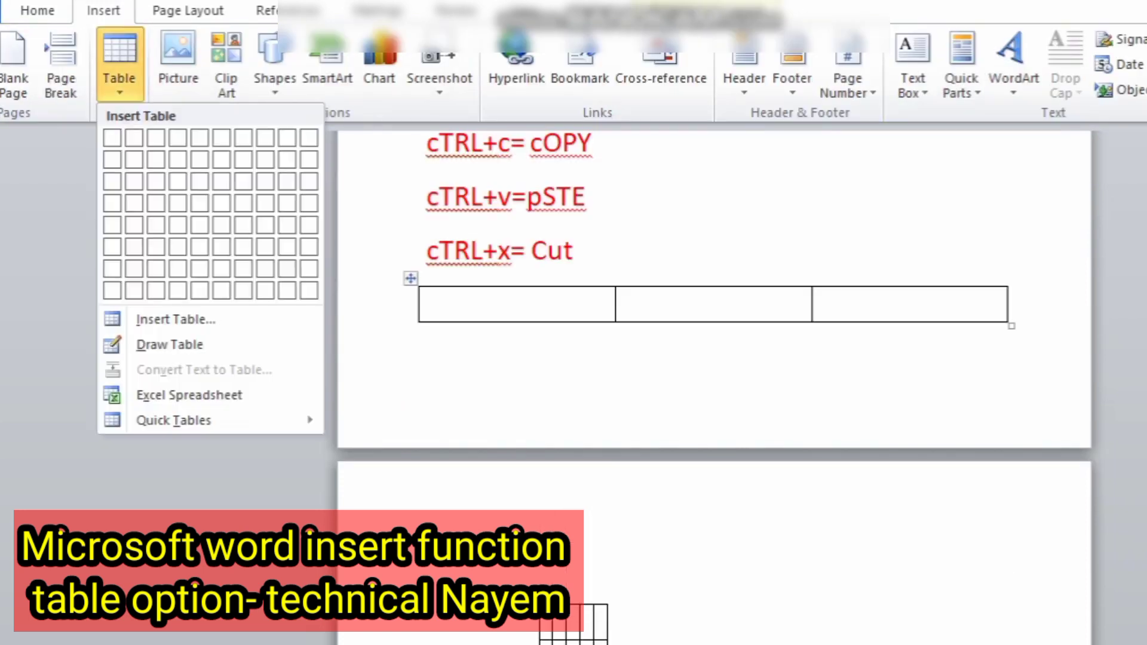
{"action": "left_click", "coordinate": [172, 138]}
{"action": "scroll", "coordinate": [713, 379], "scroll_direction": "down", "scroll_amount": 10}
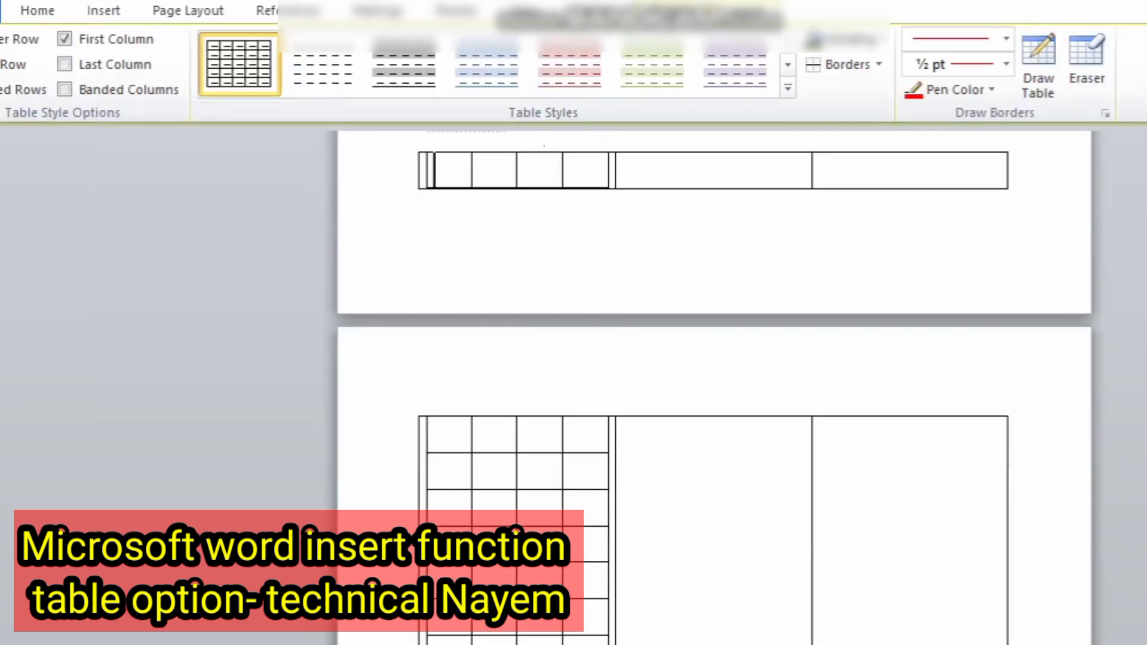
{"action": "left_click", "coordinate": [469, 430]}
Insert the Calendar 1 quick table at the blank line below the small five-column grid
{"action": "scroll", "coordinate": [713, 380], "scroll_direction": "down", "scroll_amount": 6}
{"action": "scroll", "coordinate": [428, 379], "scroll_direction": "down", "scroll_amount": 4}
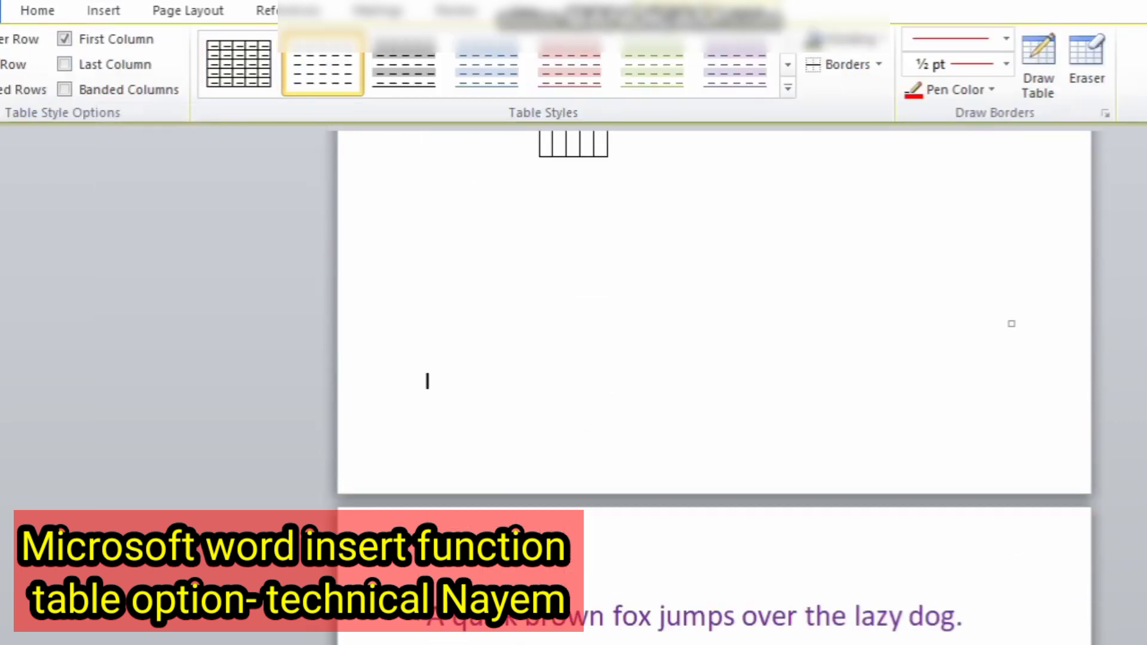
{"action": "left_click", "coordinate": [427, 381]}
{"action": "left_click", "coordinate": [103, 10]}
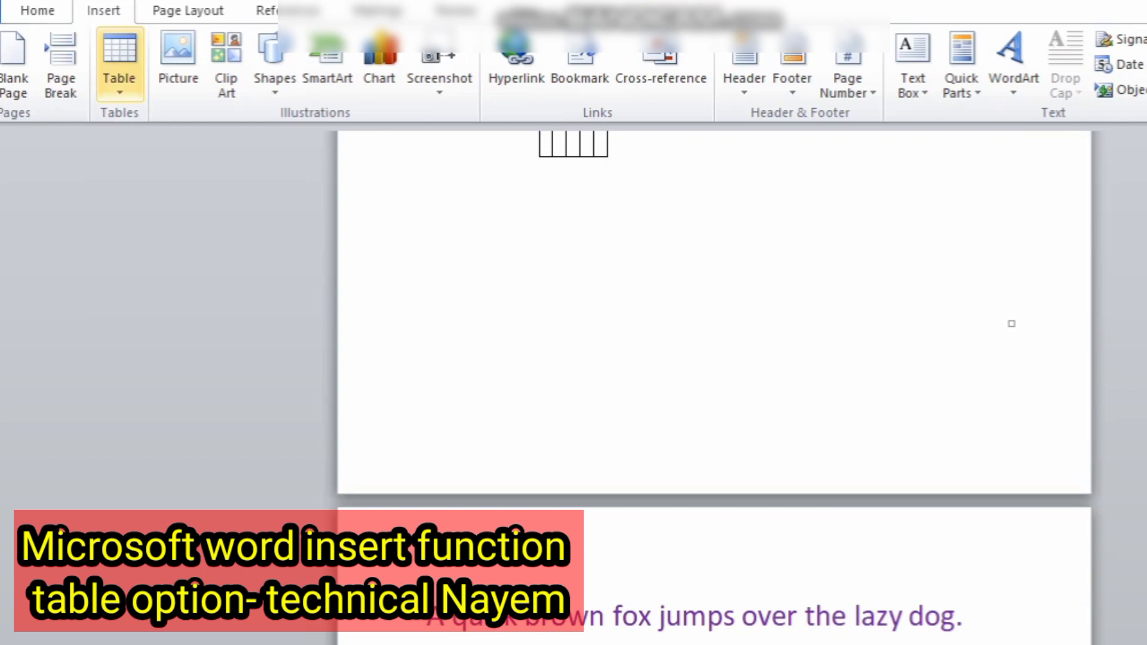
{"action": "left_click", "coordinate": [120, 66]}
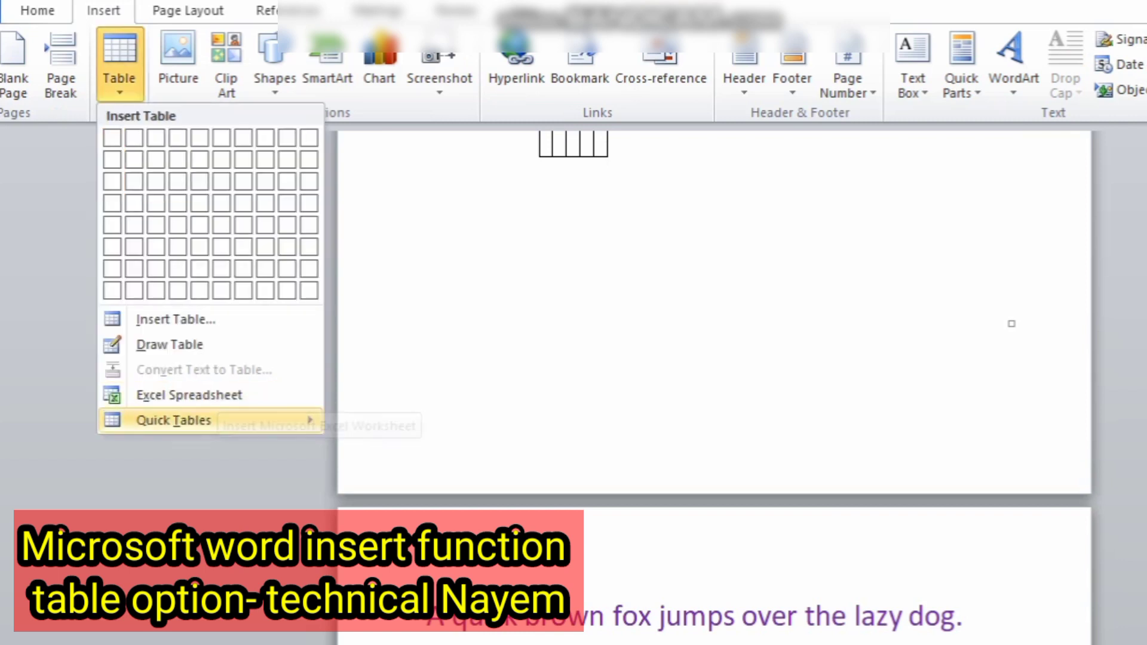
{"action": "mouse_move", "coordinate": [173, 420]}
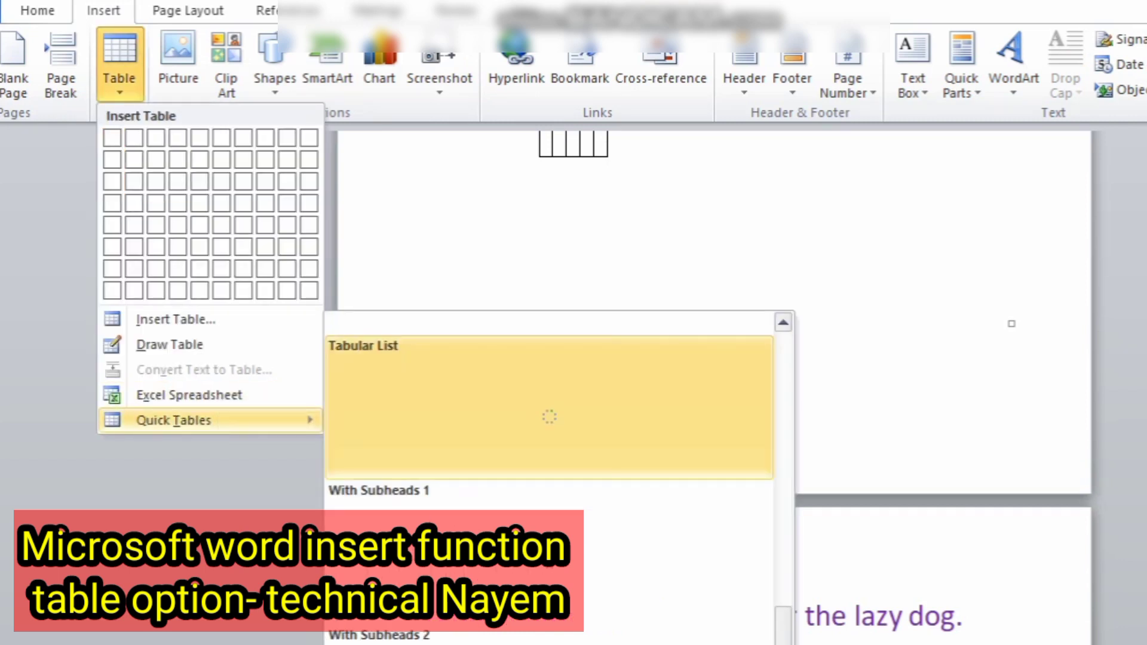
{"action": "scroll", "coordinate": [548, 416], "scroll_direction": "up", "scroll_amount": 3}
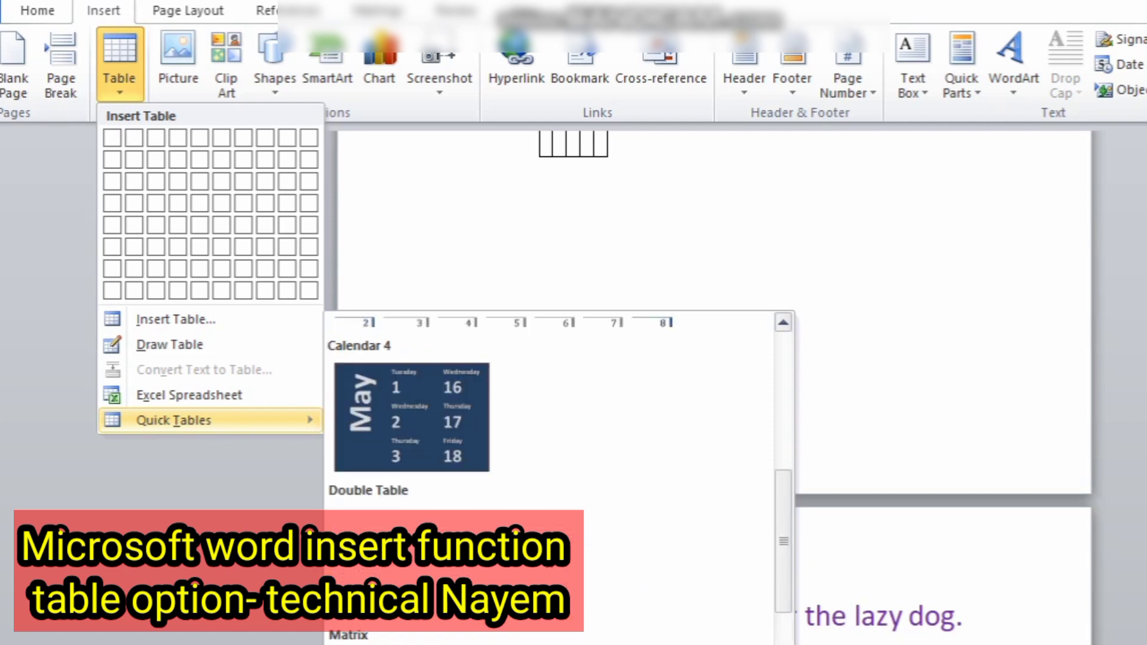
{"action": "scroll", "coordinate": [549, 416], "scroll_direction": "up", "scroll_amount": 5}
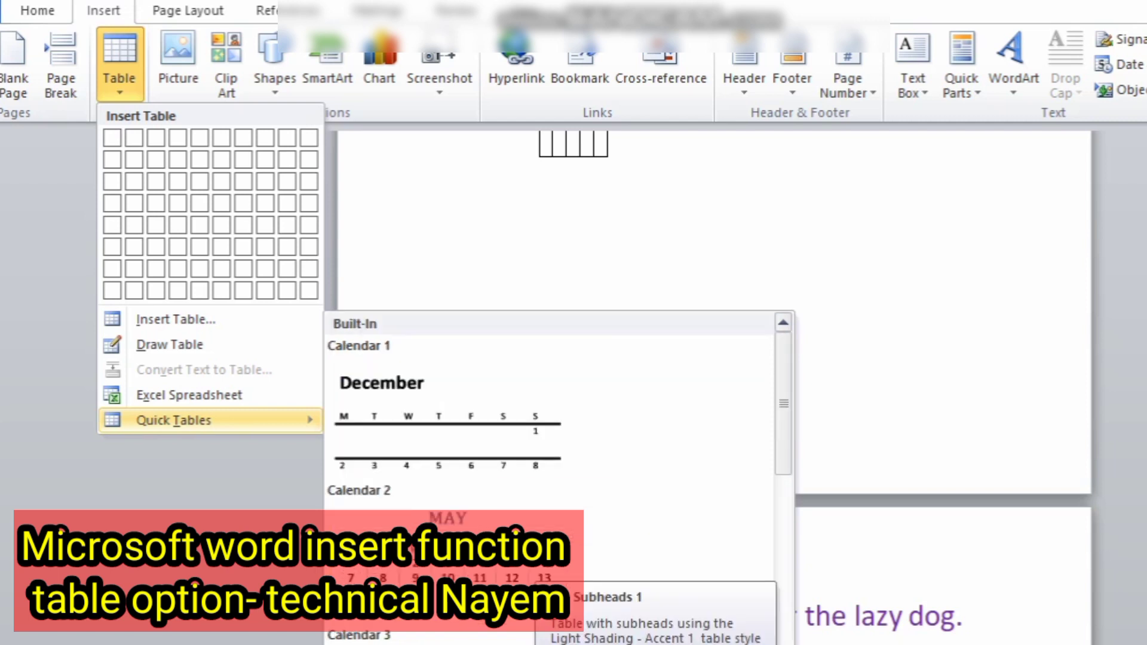
{"action": "left_click", "coordinate": [448, 407]}
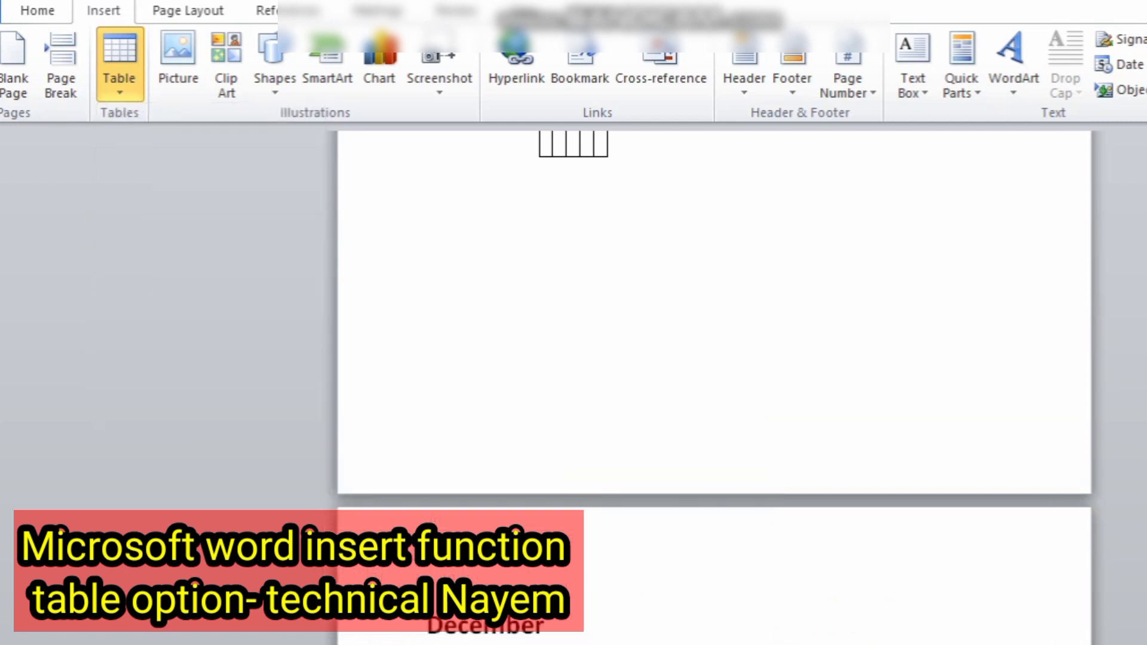
Add two blank lines between the December calendar and the "A quick brown fox jumps over the lazy dog." line
{"action": "left_click_drag", "start_coordinate": [714, 533], "coordinate": [445, 224]}
{"action": "left_click", "coordinate": [482, 338]}
{"action": "scroll", "coordinate": [589, 434], "scroll_direction": "down", "scroll_amount": 6}
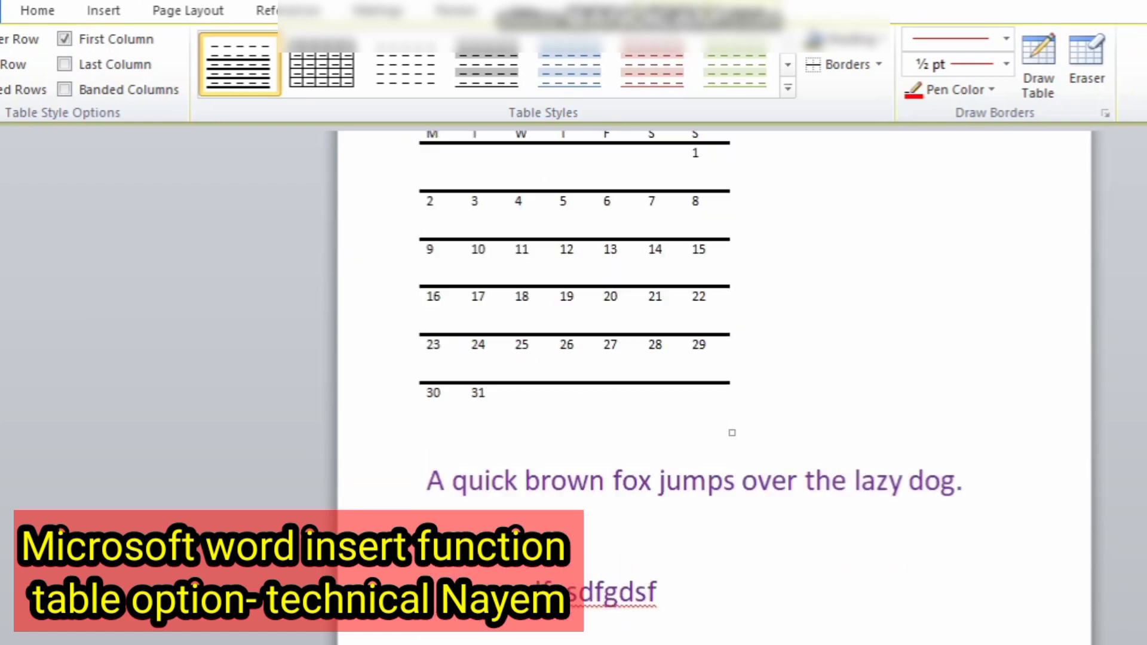
{"action": "scroll", "coordinate": [590, 435], "scroll_direction": "up", "scroll_amount": 3}
{"action": "left_click", "coordinate": [590, 434]}
{"action": "left_click", "coordinate": [427, 392]}
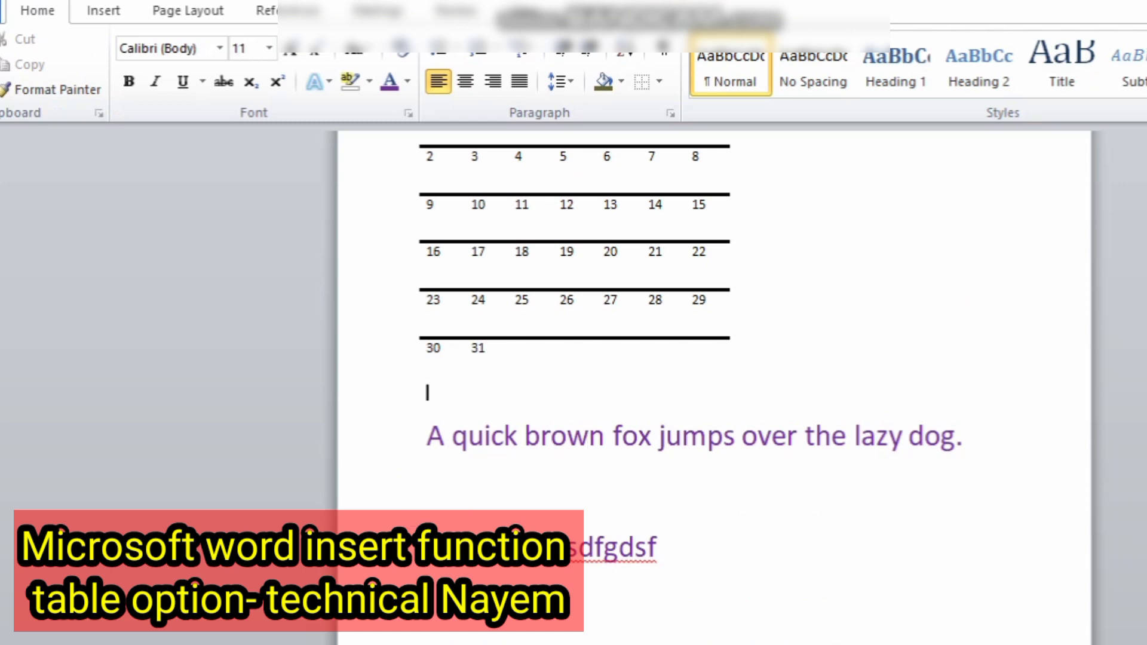
{"action": "key", "text": "Return"}
{"action": "key", "text": "Return"}
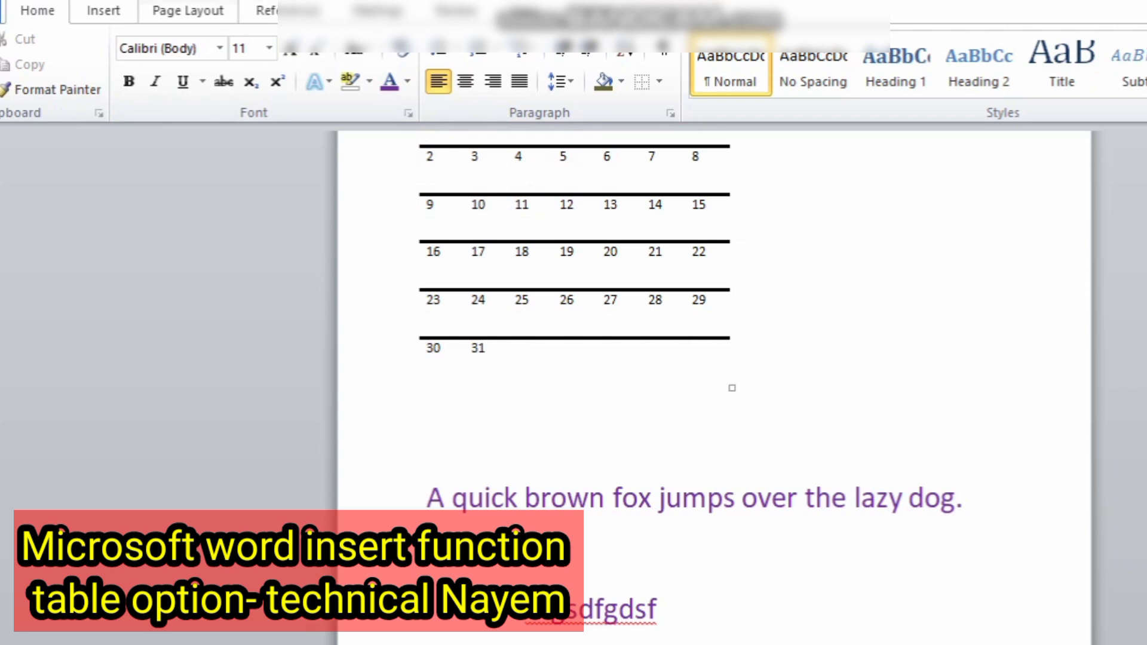
Insert the Calendar 2 quick table on the blank lines below the December calendar
{"action": "left_click", "coordinate": [103, 10]}
{"action": "left_click", "coordinate": [119, 66]}
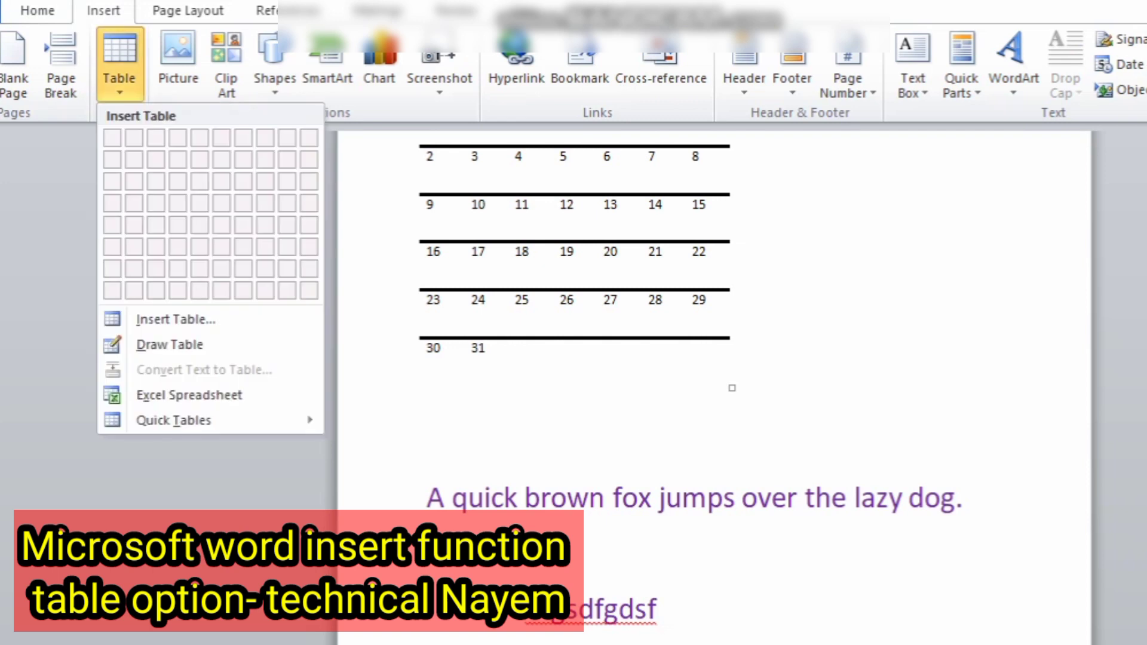
{"action": "left_click", "coordinate": [549, 553]}
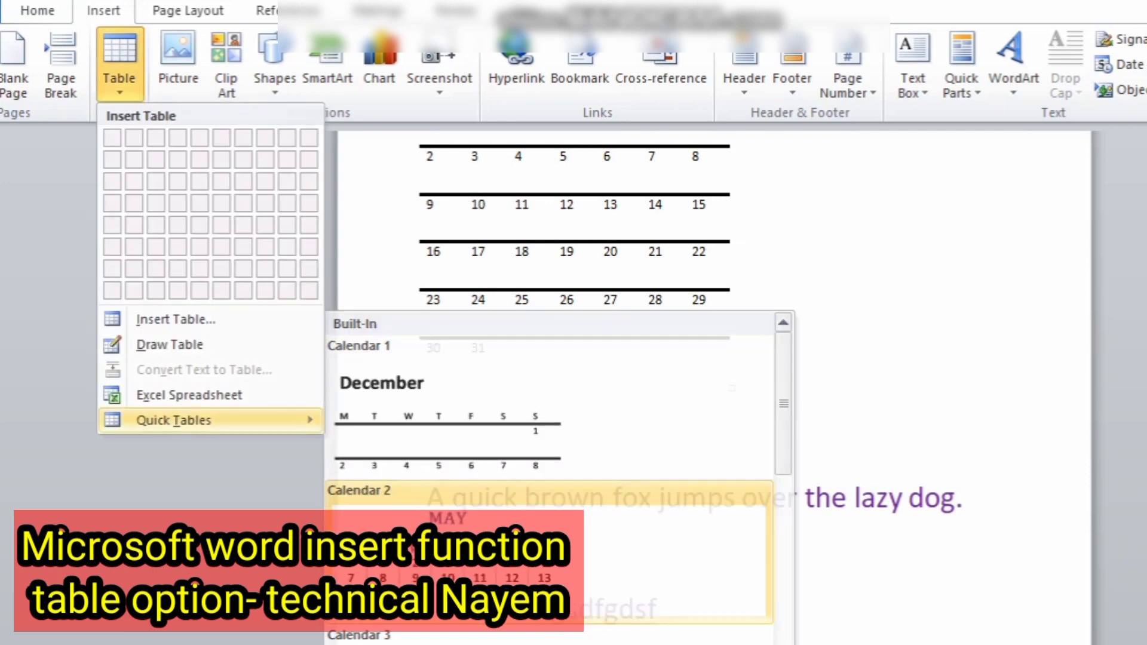
{"action": "scroll", "coordinate": [657, 418], "scroll_direction": "down", "scroll_amount": 1}
{"action": "left_click_drag", "start_coordinate": [734, 457], "coordinate": [537, 310]}
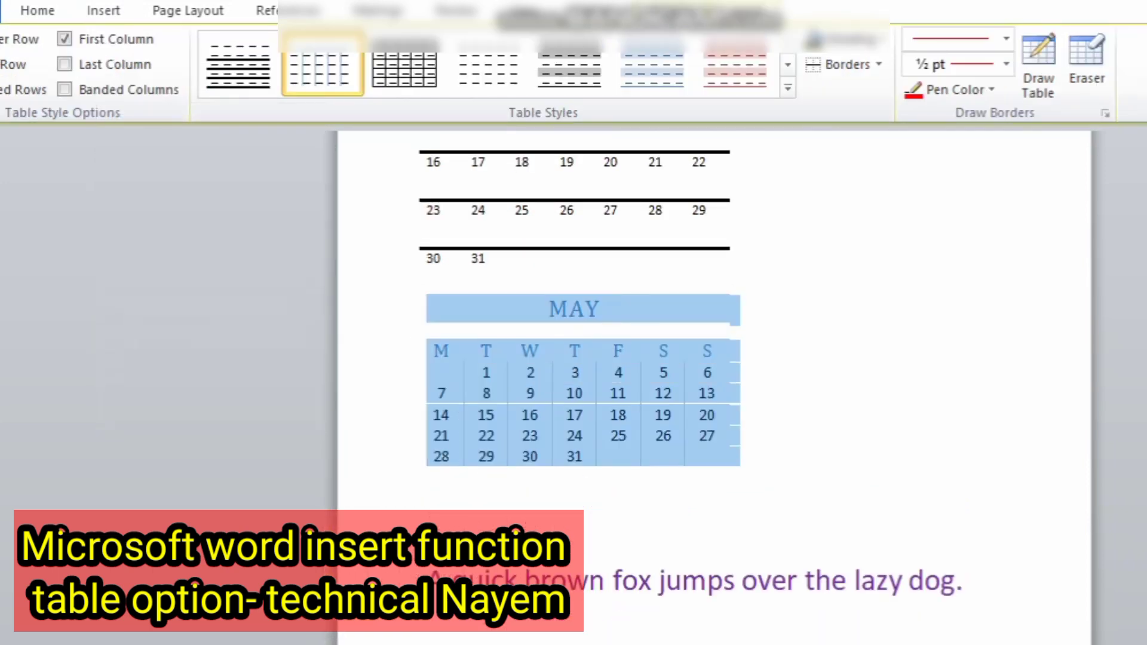
{"action": "left_click", "coordinate": [429, 505]}
{"action": "left_click_drag", "start_coordinate": [429, 505], "coordinate": [513, 311]}
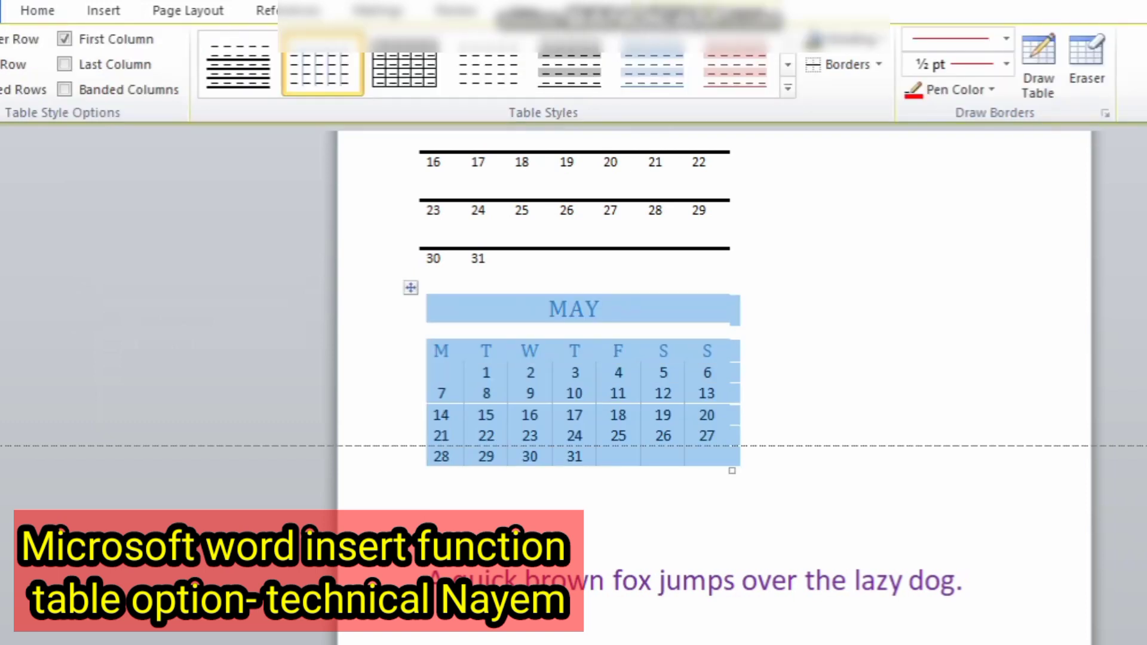
{"action": "left_click", "coordinate": [427, 506]}
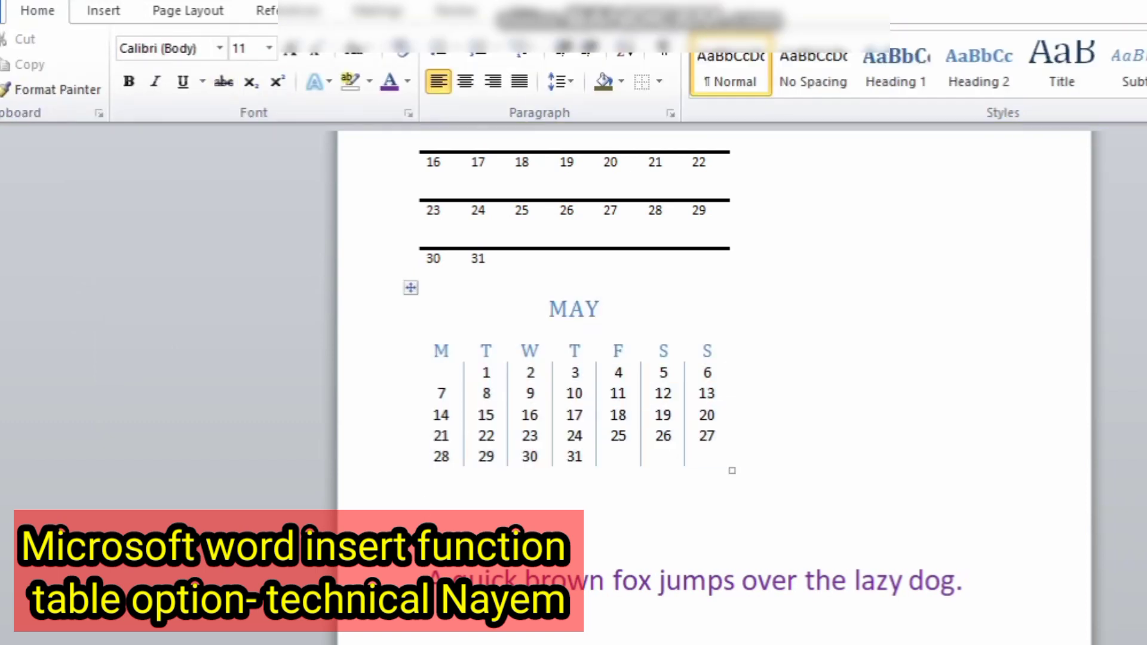
Erase inner borders in the top two rows of the small five-column grid with the table Eraser
{"action": "left_click", "coordinate": [492, 393]}
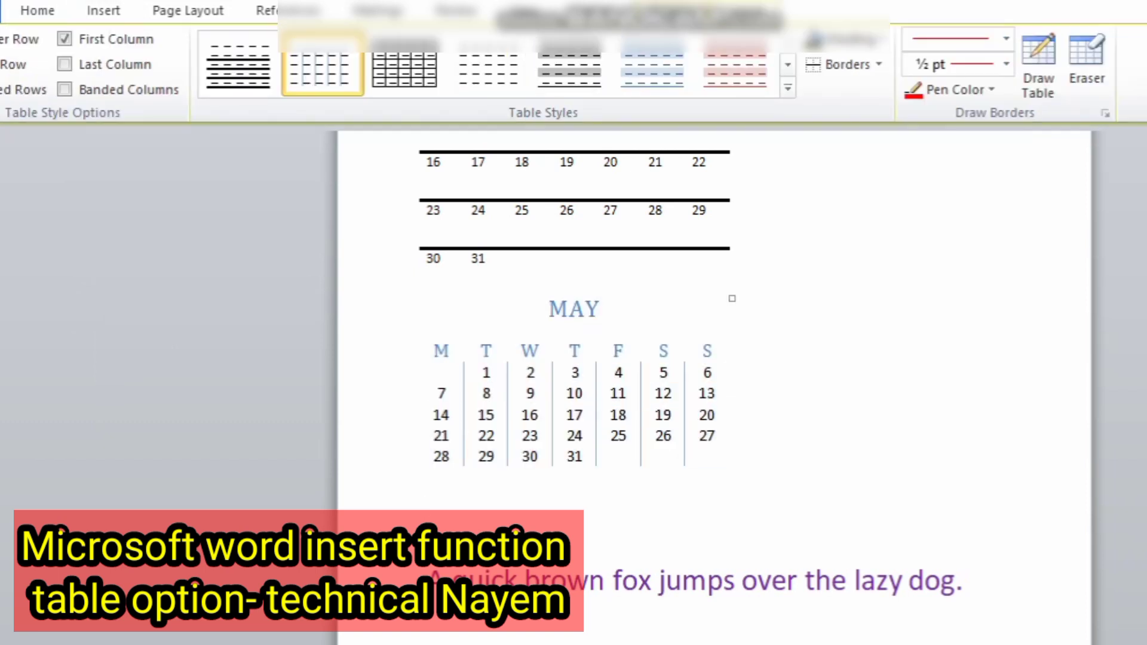
{"action": "left_click", "coordinate": [1087, 65]}
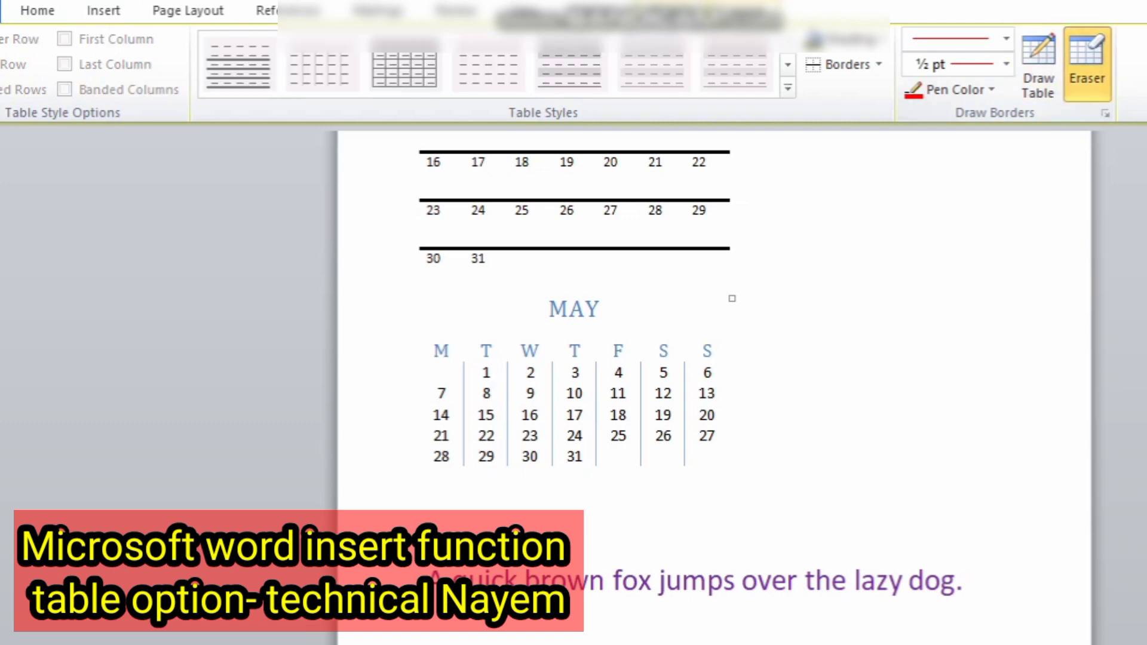
{"action": "left_click", "coordinate": [651, 446]}
{"action": "scroll", "coordinate": [663, 446], "scroll_direction": "up", "scroll_amount": 12}
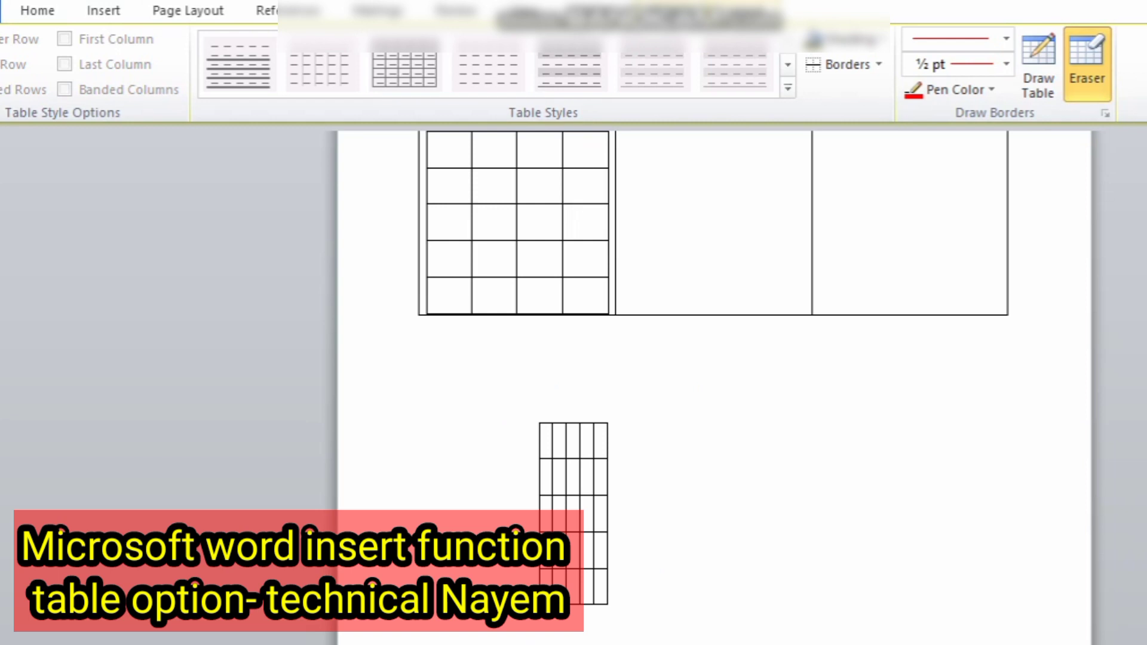
{"action": "left_click_drag", "start_coordinate": [580, 442], "coordinate": [580, 475]}
{"action": "left_click", "coordinate": [566, 442]}
{"action": "scroll", "coordinate": [713, 382], "scroll_direction": "up", "scroll_amount": 3}
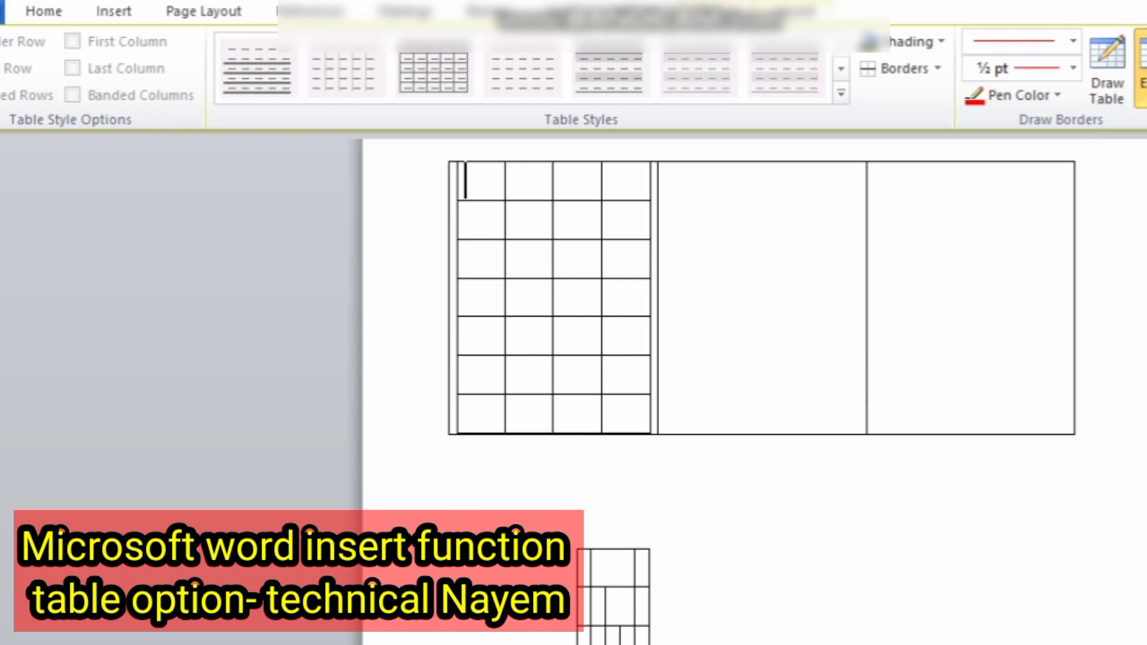
Draw a wide one-cell table with a red ½ pt border across the second and third columns of the three-column table
{"action": "left_click", "coordinate": [1107, 68]}
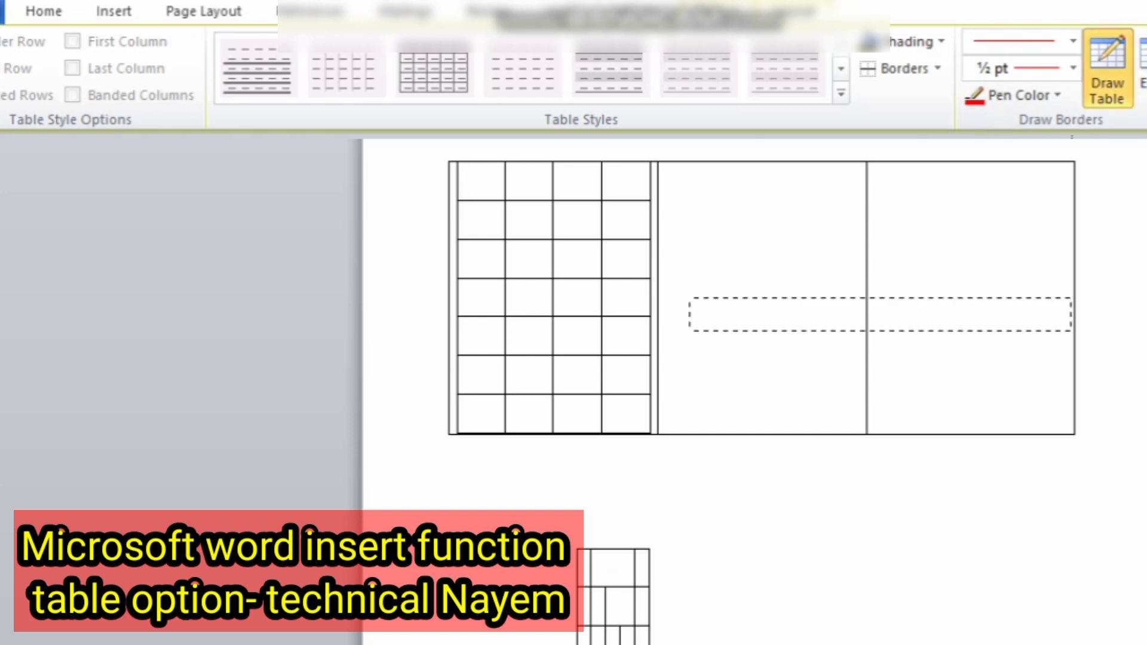
{"action": "left_click_drag", "start_coordinate": [690, 298], "coordinate": [1071, 331]}
{"action": "scroll", "coordinate": [1071, 330], "scroll_direction": "up", "scroll_amount": 2}
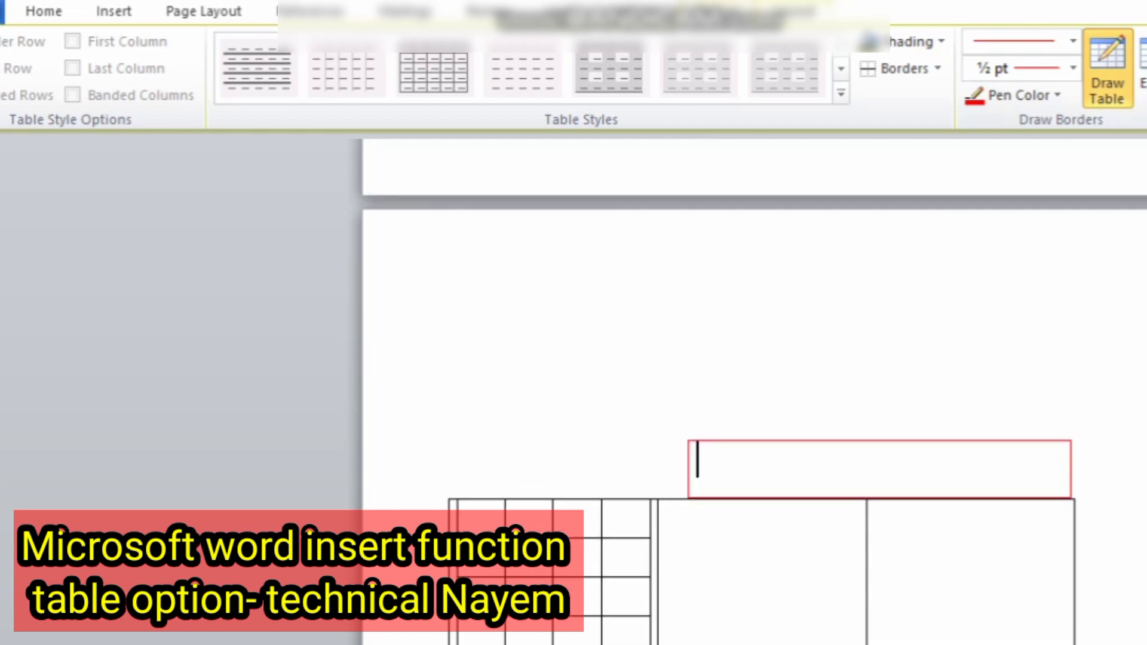
Erase the borders of the red one-cell table above the three-column table until it is removed
{"action": "left_click", "coordinate": [1142, 69]}
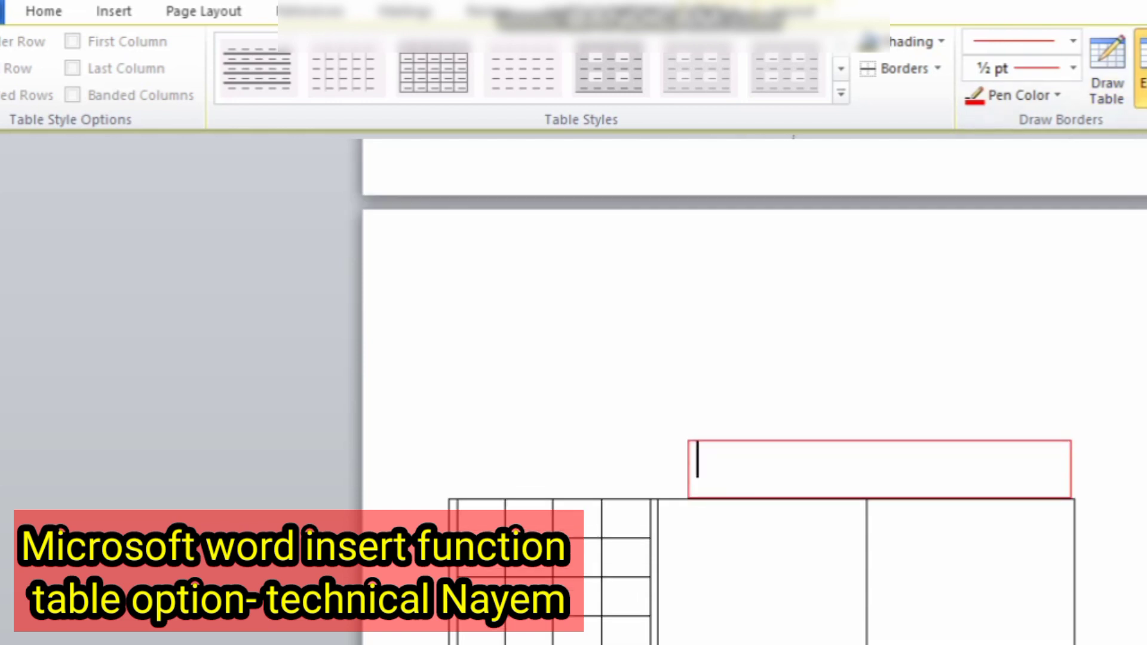
{"action": "left_click", "coordinate": [879, 440]}
{"action": "left_click", "coordinate": [688, 469]}
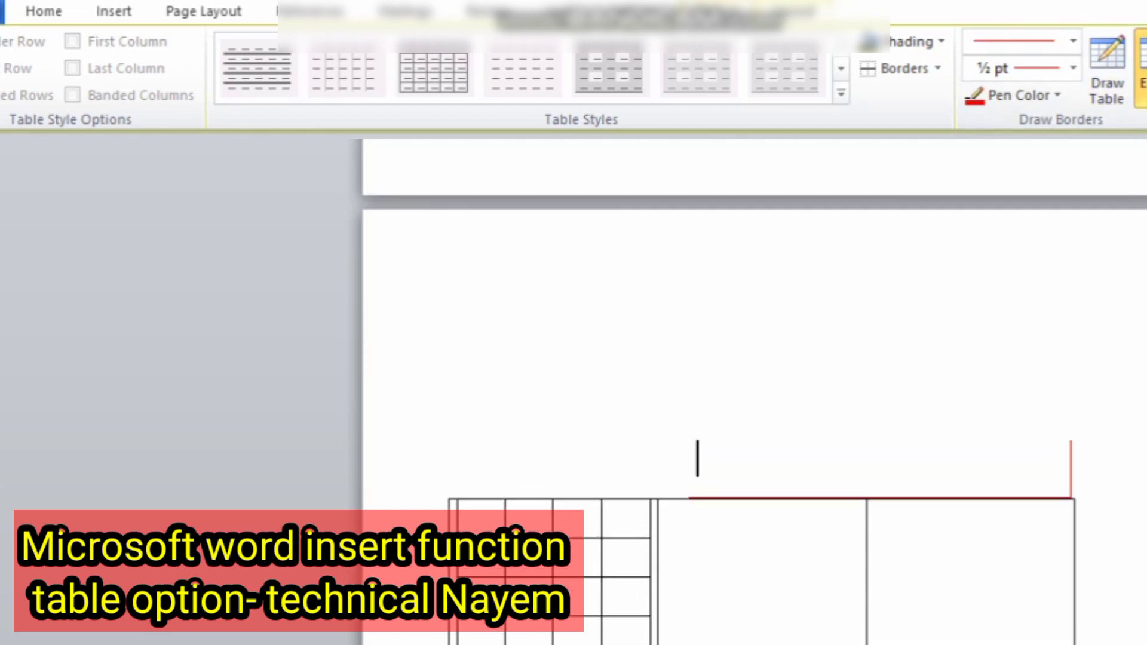
{"action": "left_click", "coordinate": [879, 497]}
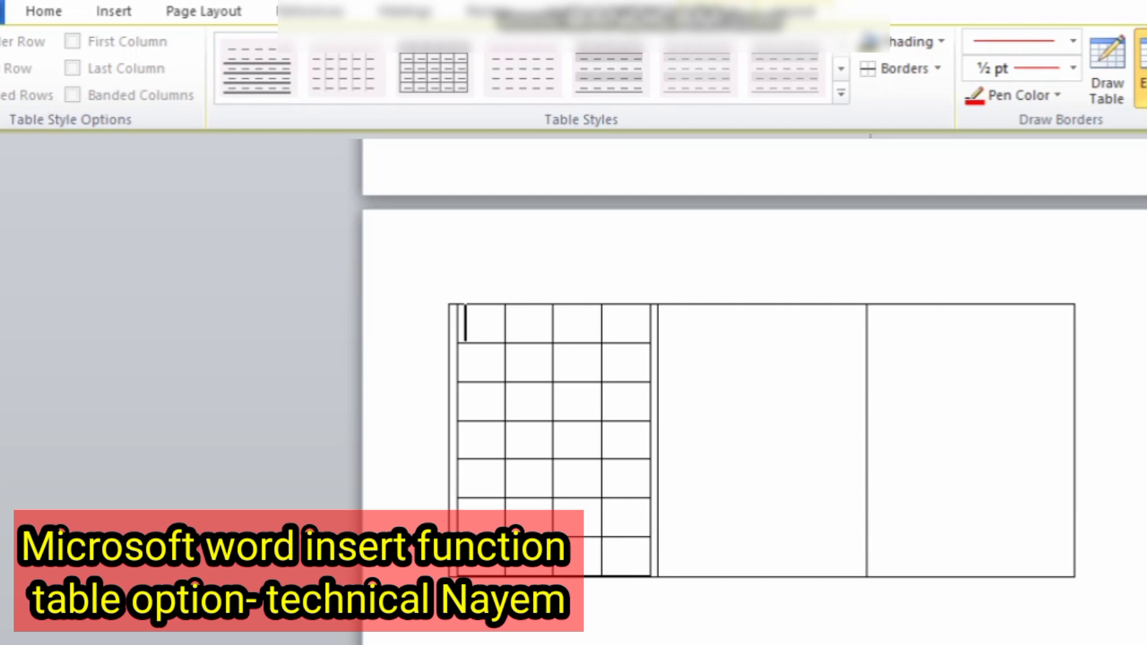
Erase the top border above the nested four-column grid and the line below the third cell of its first row
{"action": "left_click", "coordinate": [611, 400]}
{"action": "left_click", "coordinate": [562, 362]}
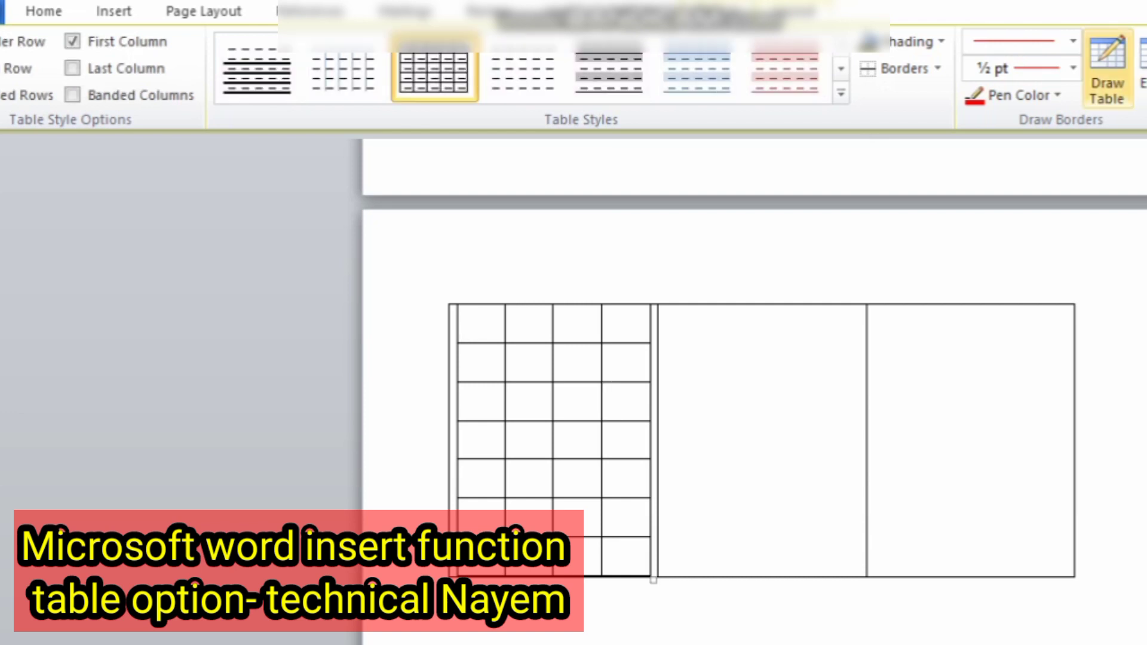
{"action": "left_click", "coordinate": [1142, 69]}
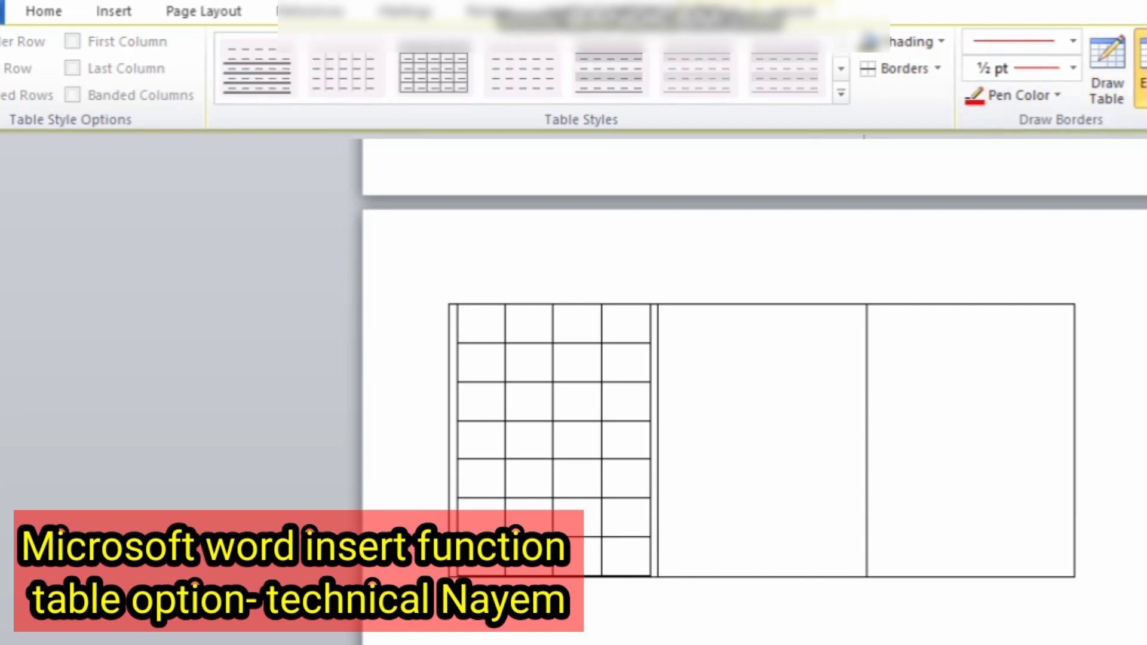
{"action": "left_click", "coordinate": [465, 305]}
{"action": "left_click", "coordinate": [573, 305]}
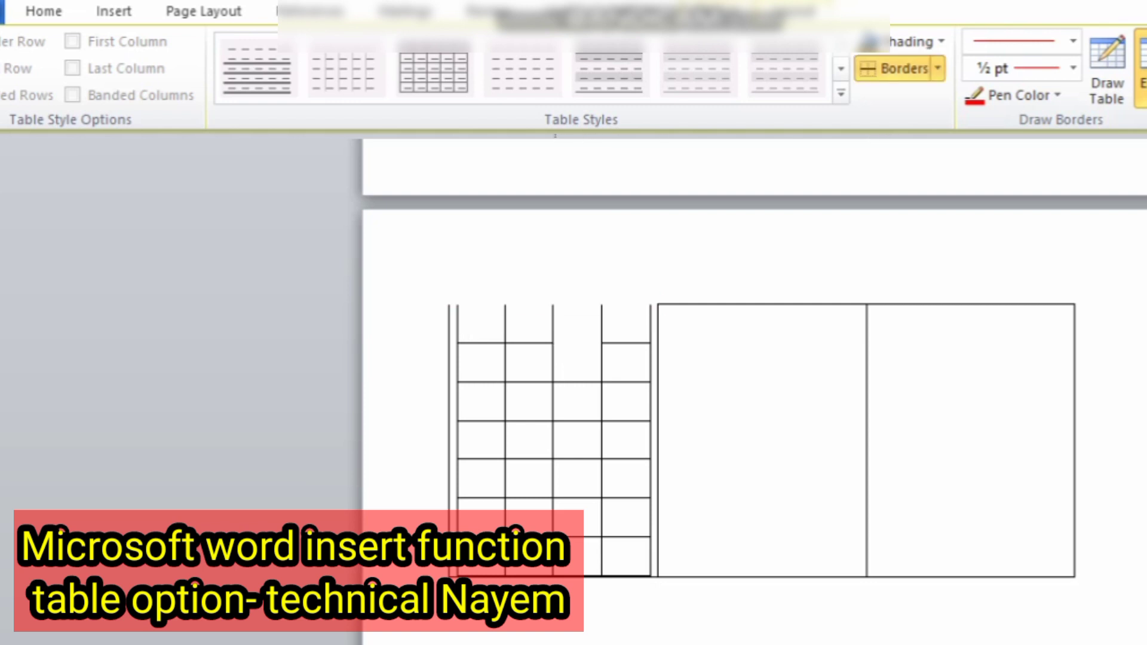
Erase most inner borders across the first three columns in the top three rows of the nested grid
{"action": "left_click", "coordinate": [552, 324]}
{"action": "left_click", "coordinate": [529, 342]}
{"action": "left_click", "coordinate": [528, 382]}
{"action": "left_click", "coordinate": [504, 362]}
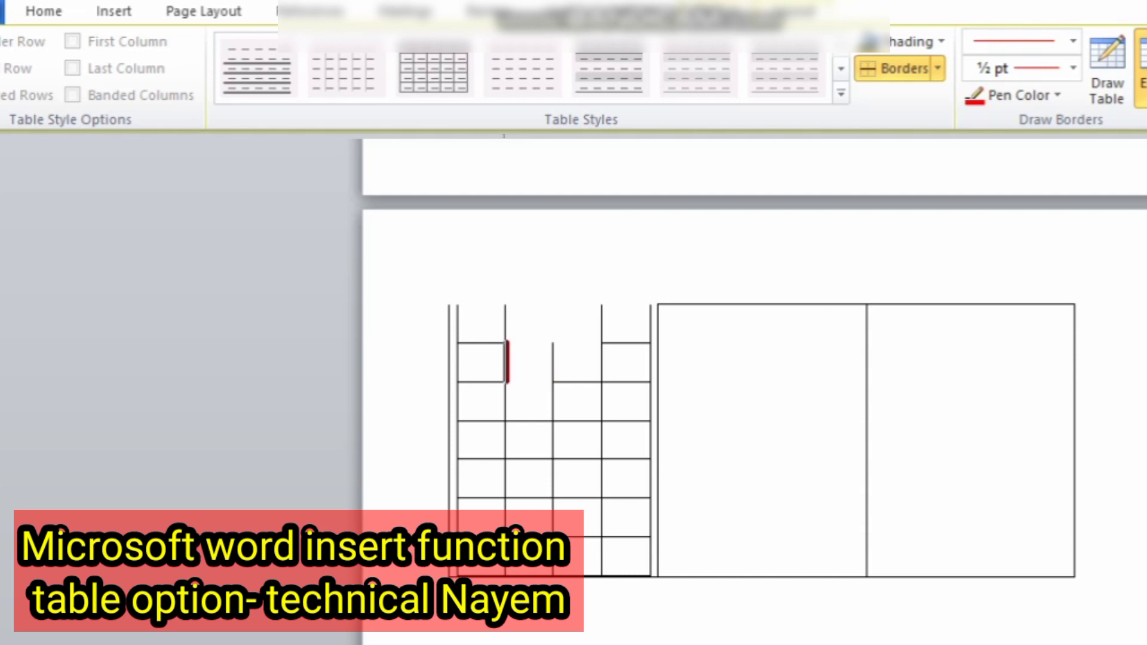
{"action": "left_click", "coordinate": [480, 342]}
{"action": "left_click_drag", "start_coordinate": [485, 361], "coordinate": [570, 399]}
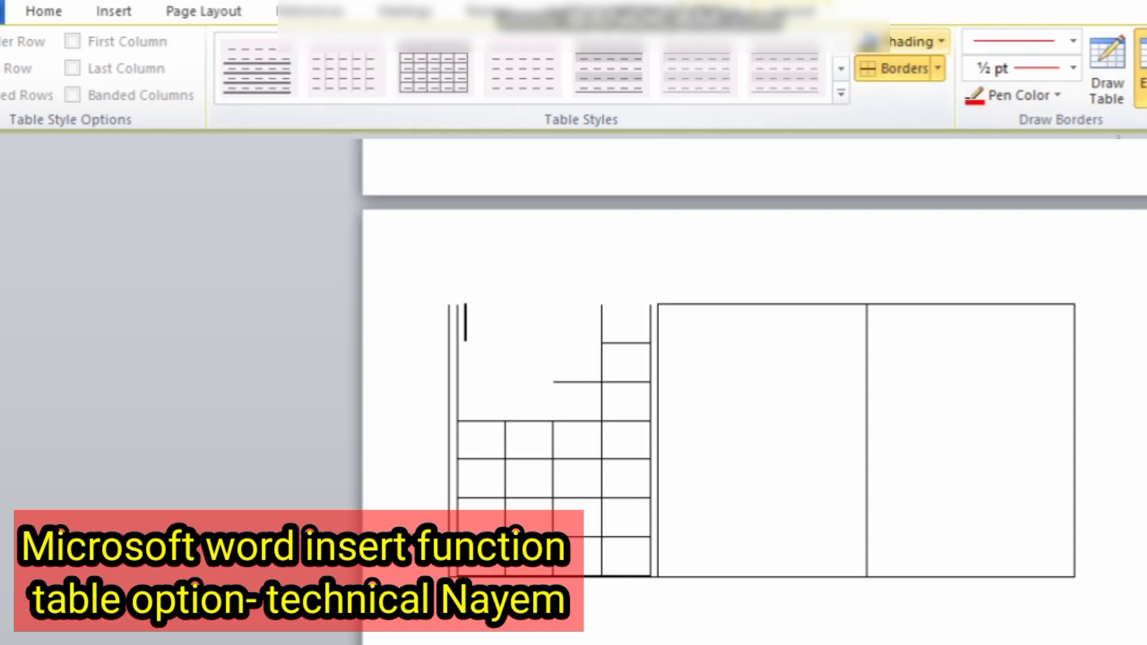
Shade the first cell of the nested grid's fourth row with the standard green color
{"action": "left_click", "coordinate": [917, 41]}
{"action": "left_click", "coordinate": [917, 42]}
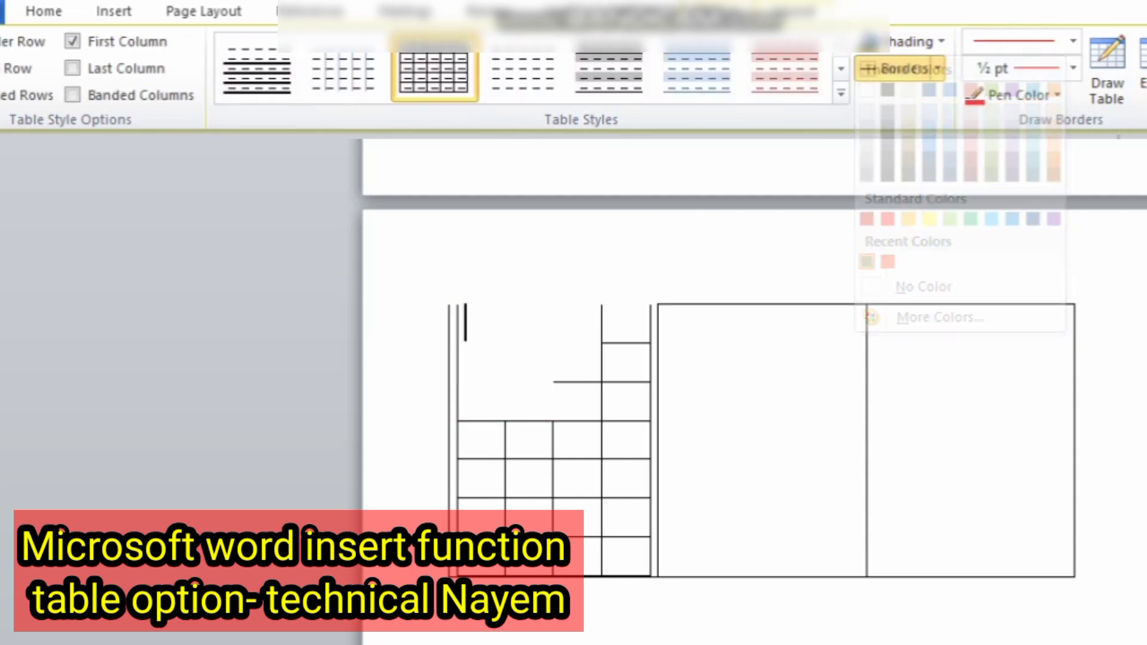
{"action": "left_click", "coordinate": [568, 439]}
{"action": "left_click", "coordinate": [472, 440]}
{"action": "left_click", "coordinate": [917, 41]}
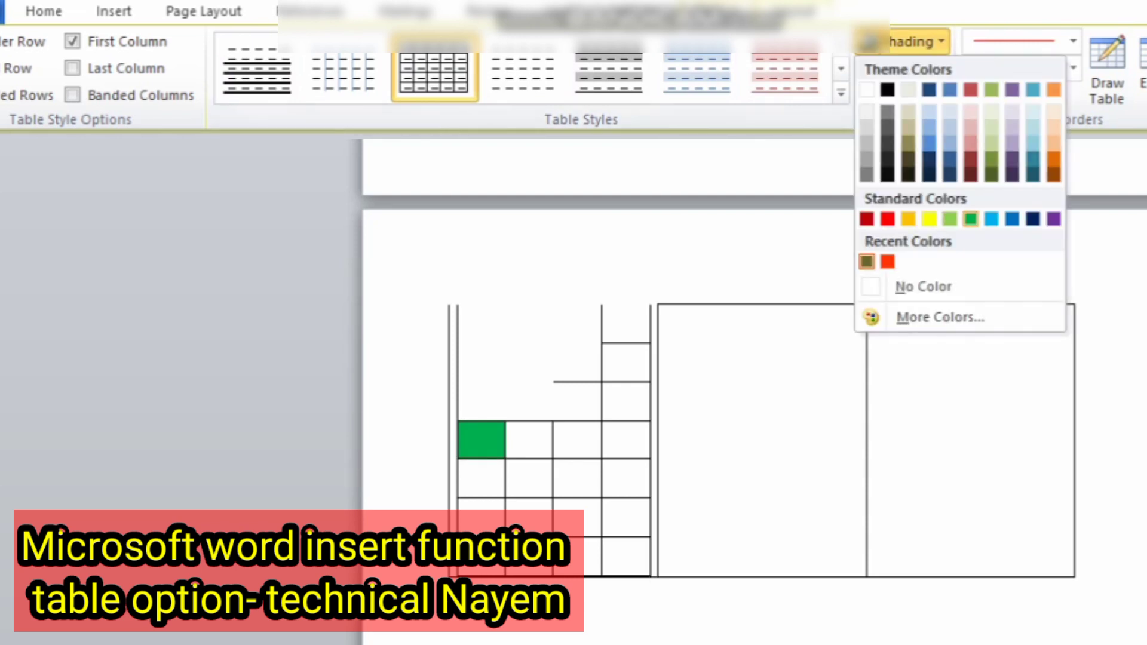
{"action": "left_click", "coordinate": [971, 219]}
Shade the nested grid's entire fourth row and the last two cells of its third row light green
{"action": "left_click_drag", "start_coordinate": [478, 439], "coordinate": [627, 401]}
{"action": "left_click", "coordinate": [917, 42]}
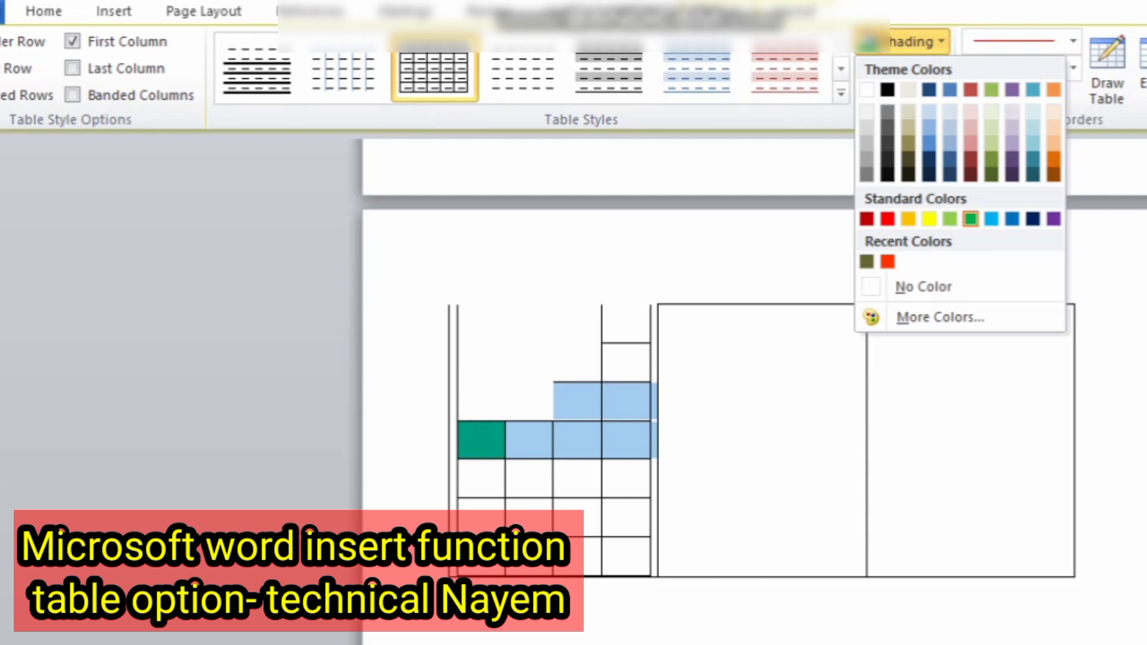
{"action": "left_click", "coordinate": [949, 219]}
Apply the orange built-in table style with a solid header row and outlined rows to the nested four-column grid
{"action": "left_click_drag", "start_coordinate": [529, 324], "coordinate": [630, 361]}
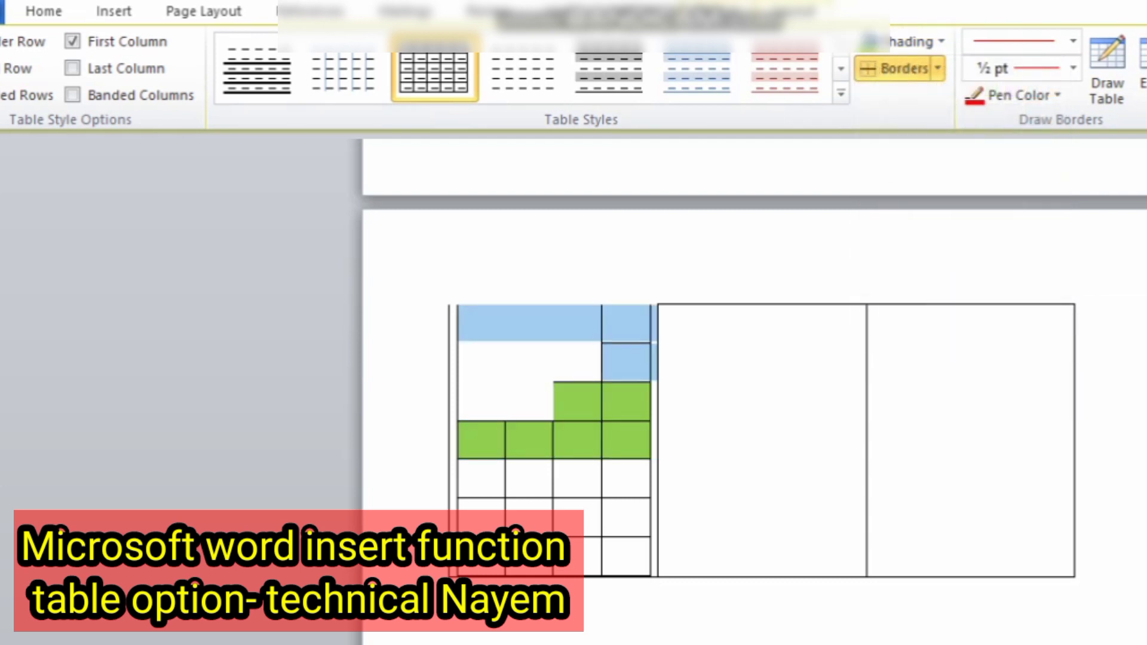
{"action": "left_click", "coordinate": [472, 560]}
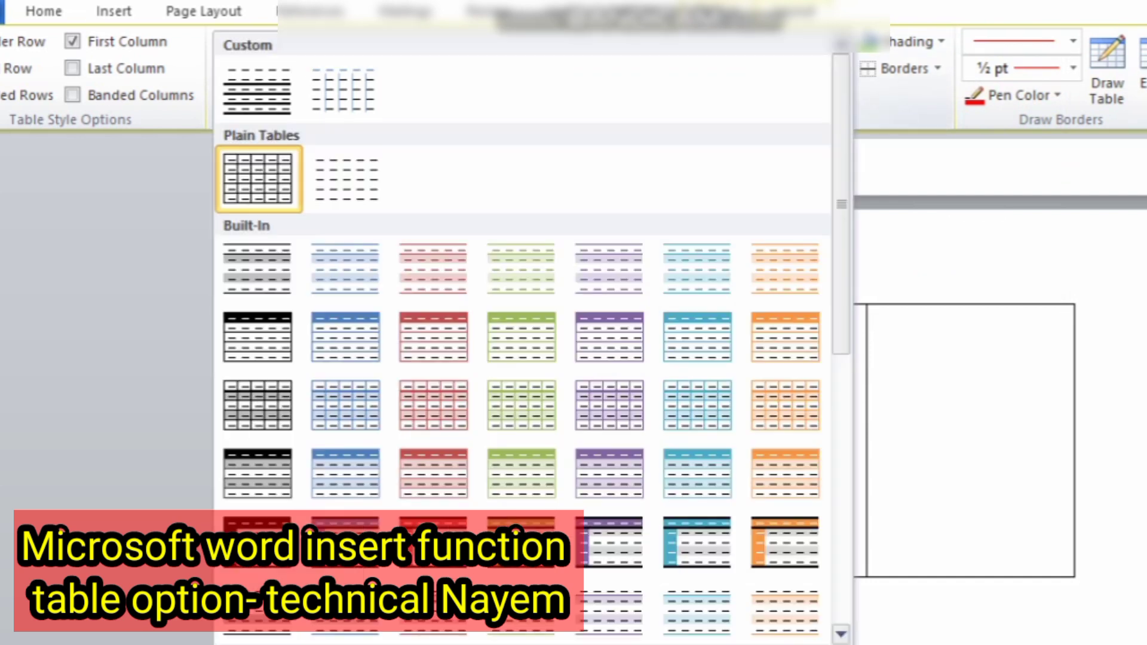
{"action": "left_click", "coordinate": [840, 93]}
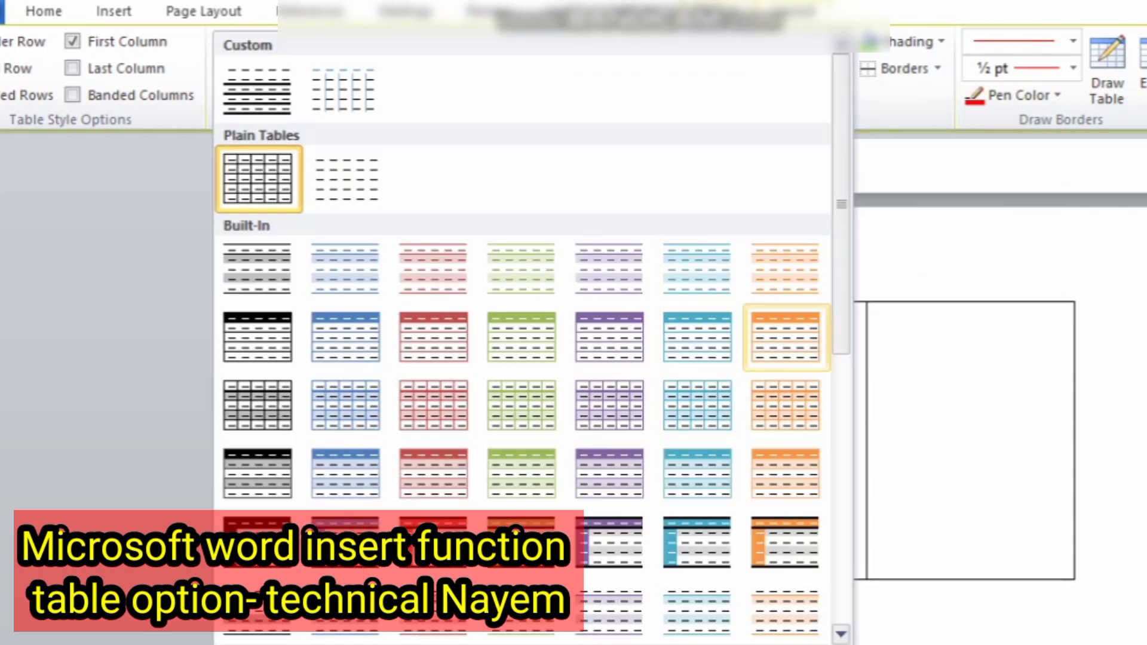
{"action": "left_click", "coordinate": [785, 336]}
{"action": "scroll", "coordinate": [752, 388], "scroll_direction": "up", "scroll_amount": 4}
{"action": "scroll", "coordinate": [753, 388], "scroll_direction": "down", "scroll_amount": 2}
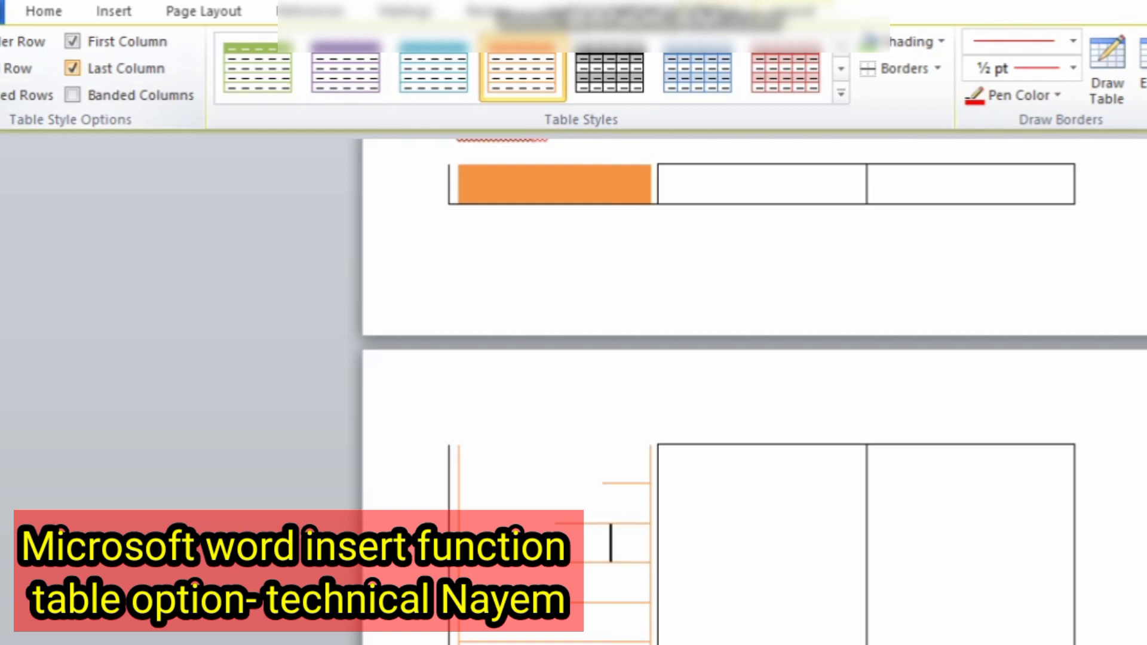
Turn on Last Column and Banded Columns for the selected cells of the lower table and apply the custom style with blue vertical lines
{"action": "scroll", "coordinate": [643, 466], "scroll_direction": "down", "scroll_amount": 4}
{"action": "left_click", "coordinate": [643, 466]}
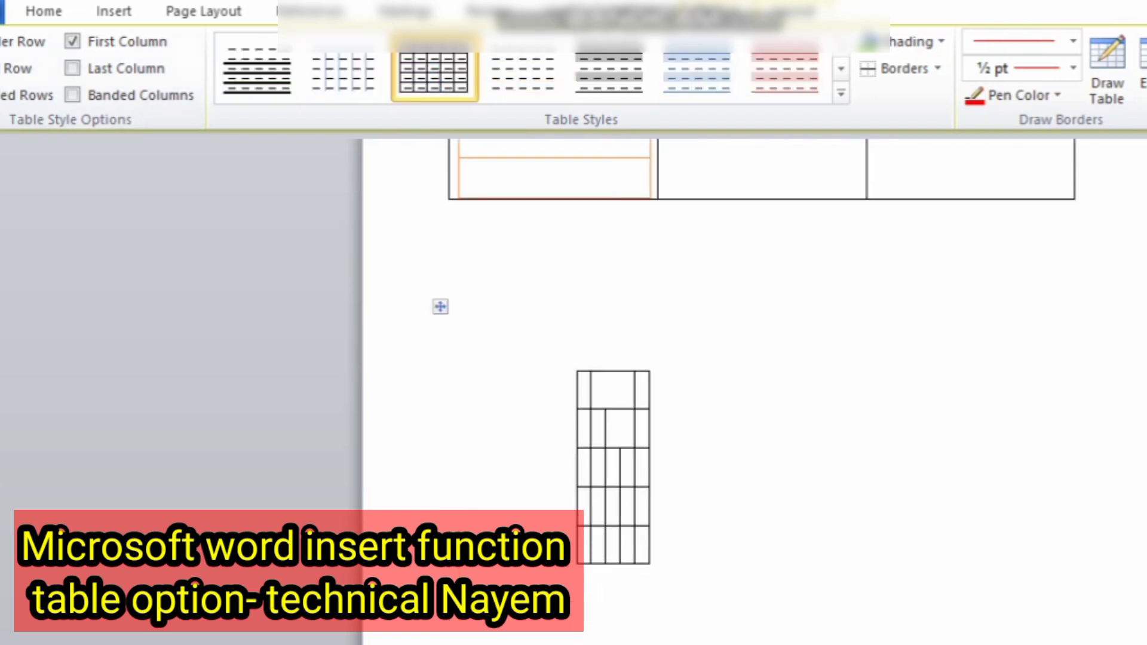
{"action": "scroll", "coordinate": [643, 466], "scroll_direction": "down", "scroll_amount": 2}
{"action": "left_click", "coordinate": [643, 448]}
{"action": "scroll", "coordinate": [643, 448], "scroll_direction": "up", "scroll_amount": 2}
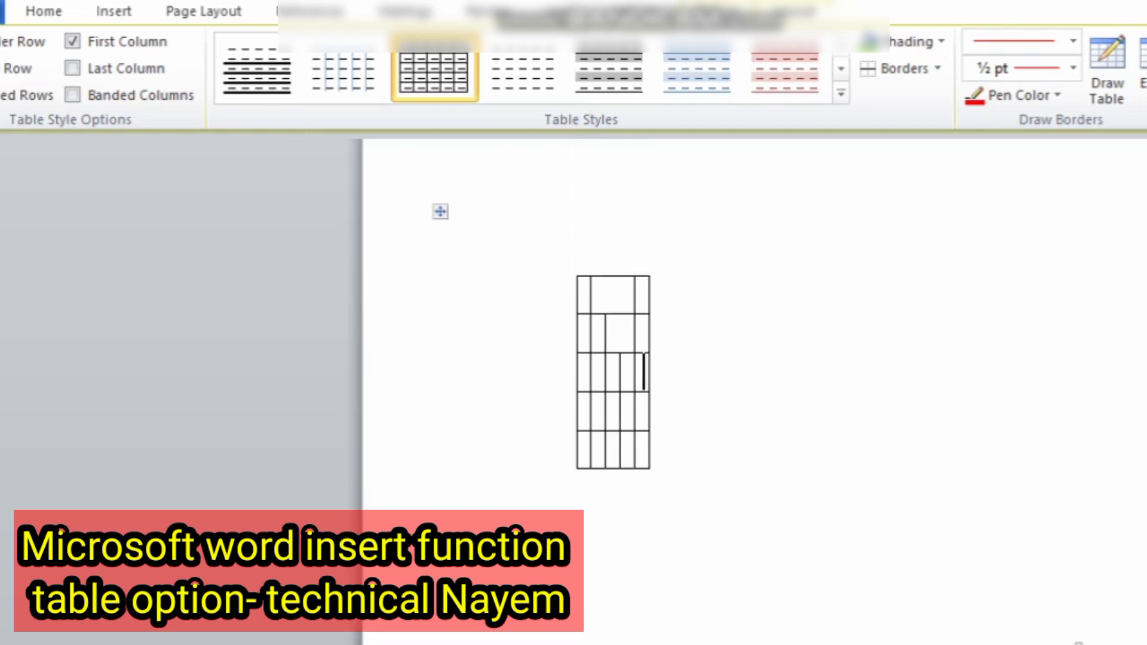
{"action": "left_click_drag", "start_coordinate": [776, 499], "coordinate": [514, 295]}
{"action": "left_click", "coordinate": [72, 68]}
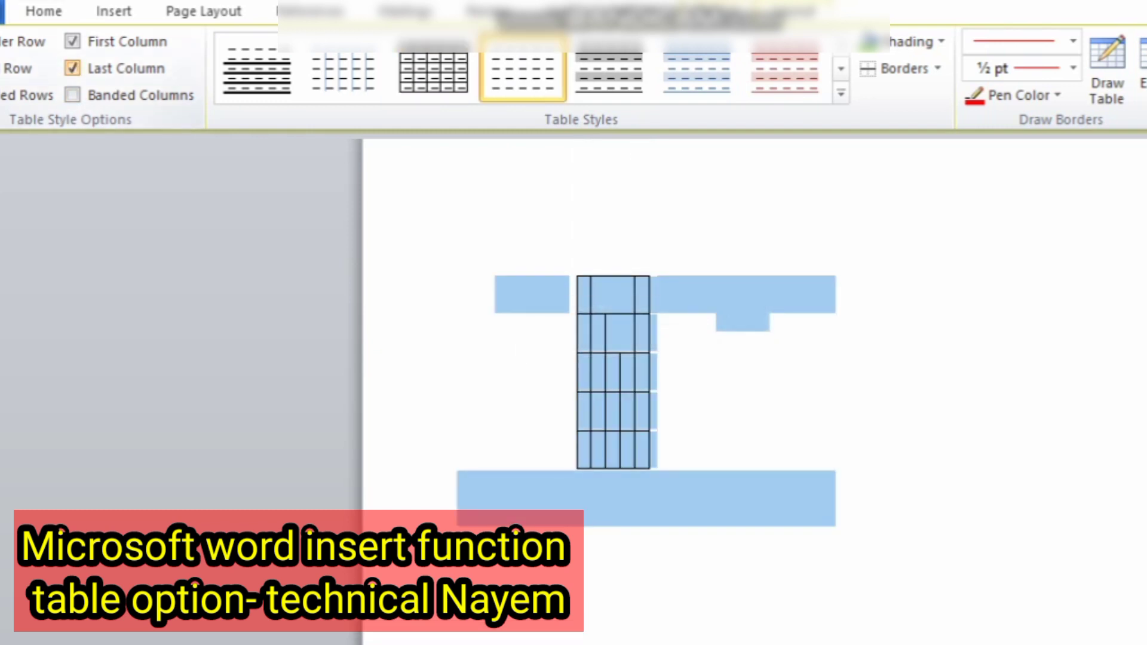
{"action": "left_click", "coordinate": [72, 95]}
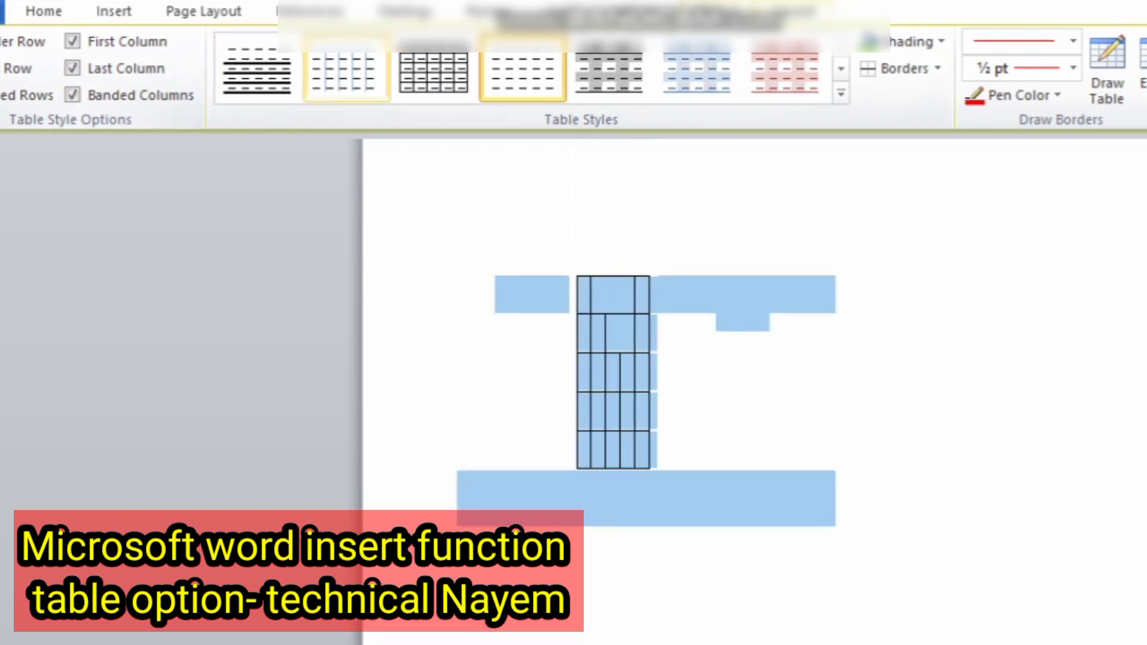
{"action": "left_click", "coordinate": [434, 74]}
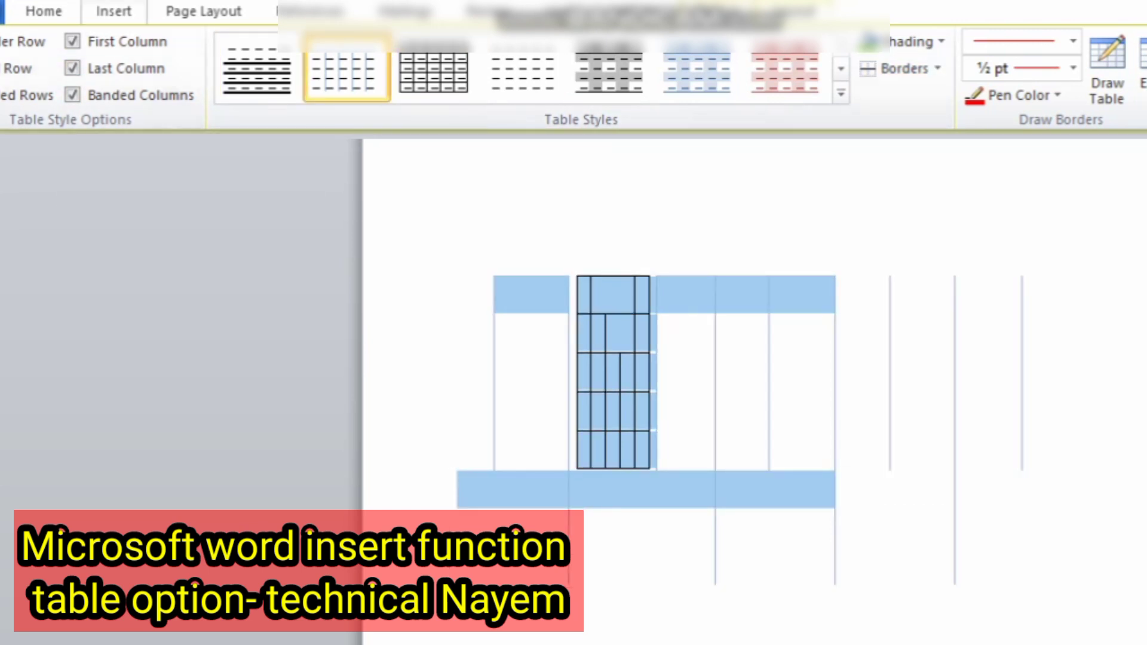
Examine the Convert Text to Table options for the selected cells, then close the dialog without converting and clear the selection
{"action": "left_click", "coordinate": [113, 11]}
{"action": "left_click", "coordinate": [131, 69]}
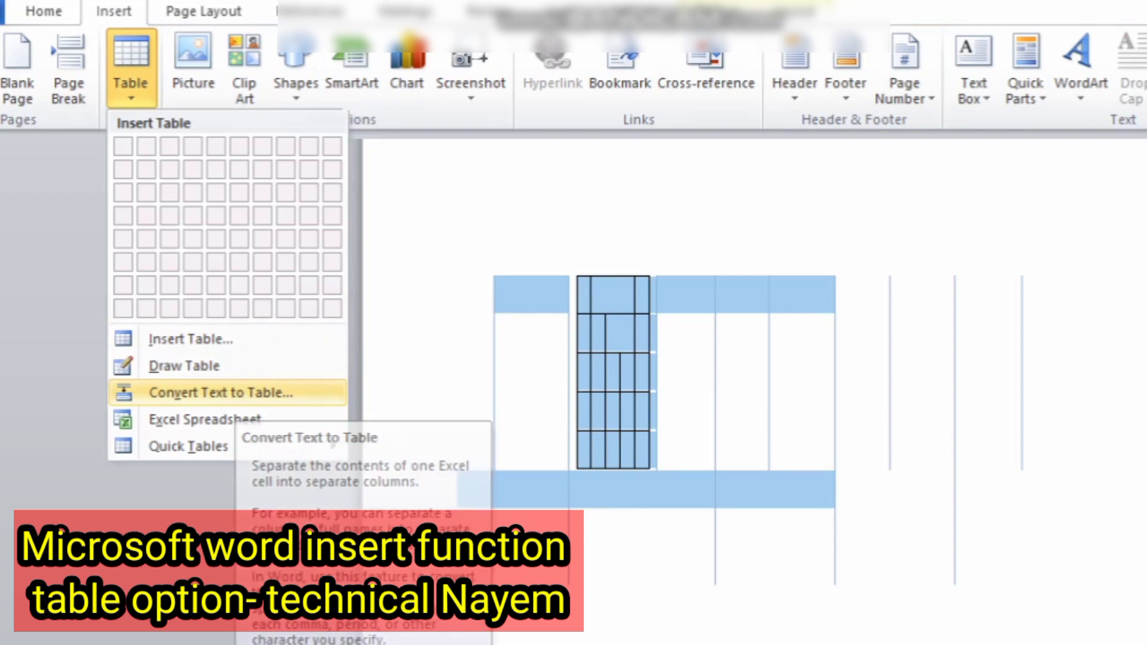
{"action": "left_click", "coordinate": [220, 392]}
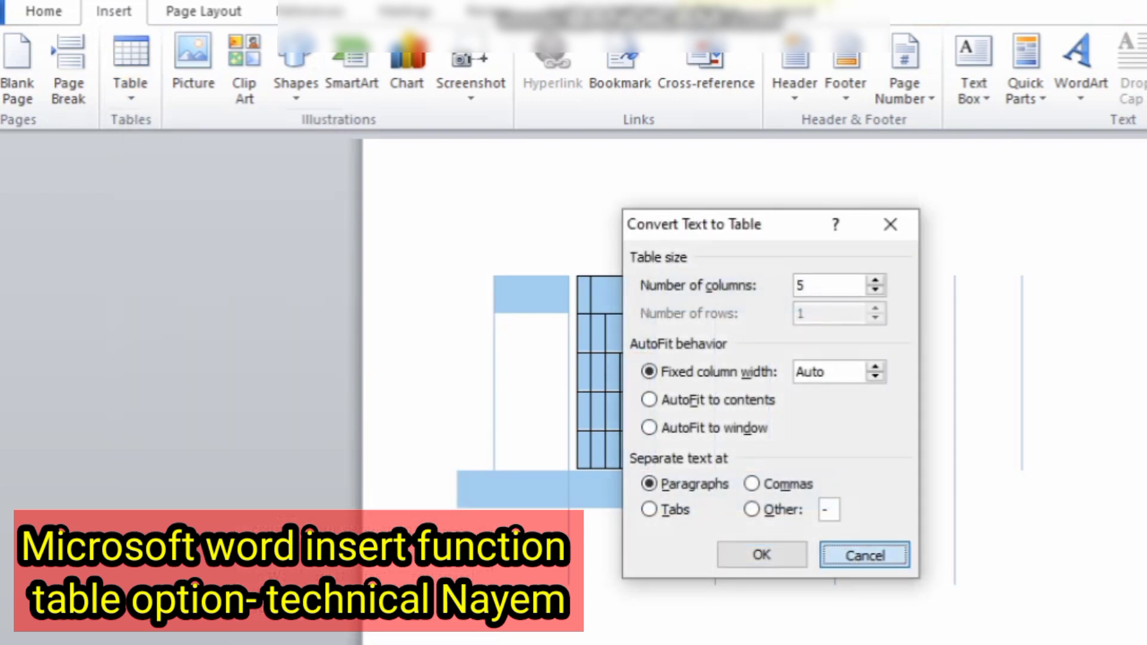
{"action": "key", "text": "Return"}
{"action": "left_click", "coordinate": [687, 295]}
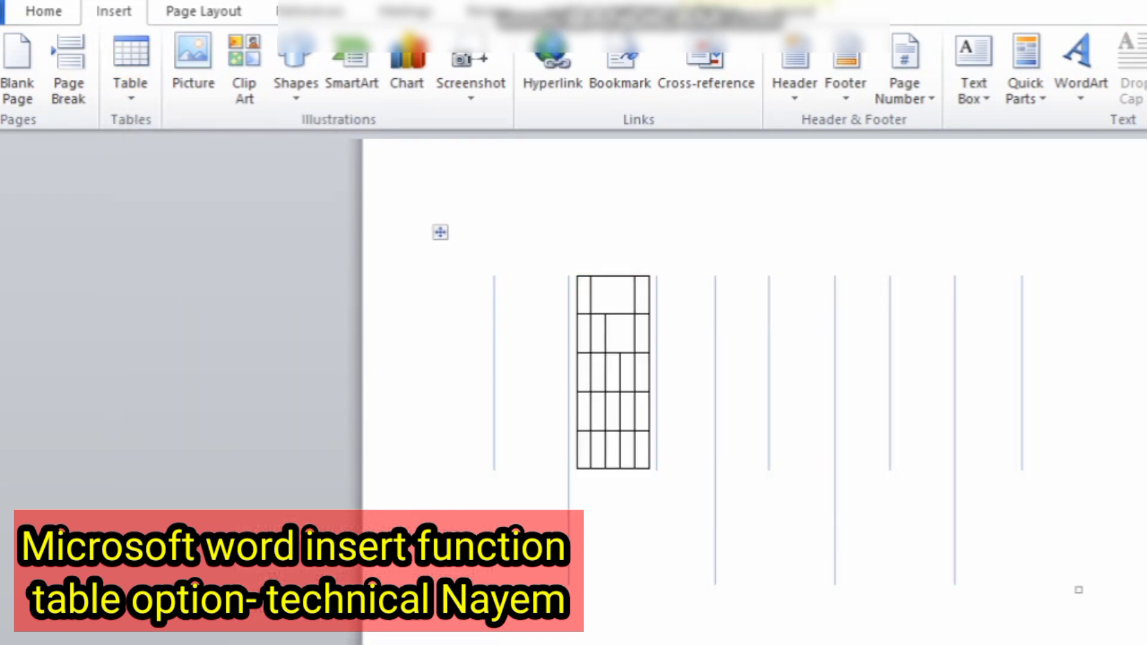